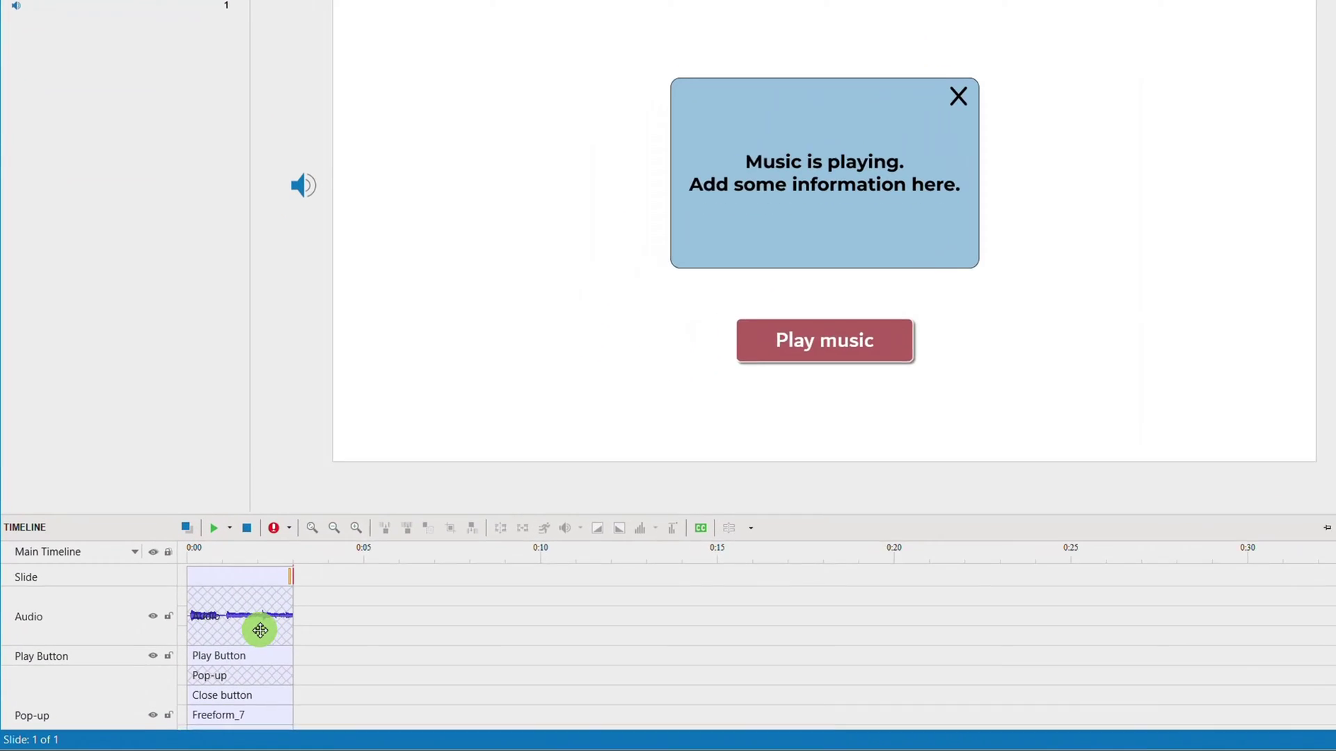
# Step: Confirm the Audio clip and Pop-up group are both set to Initially Hidden
pyautogui.click(272, 609)
pyautogui.rightClick(271, 609)
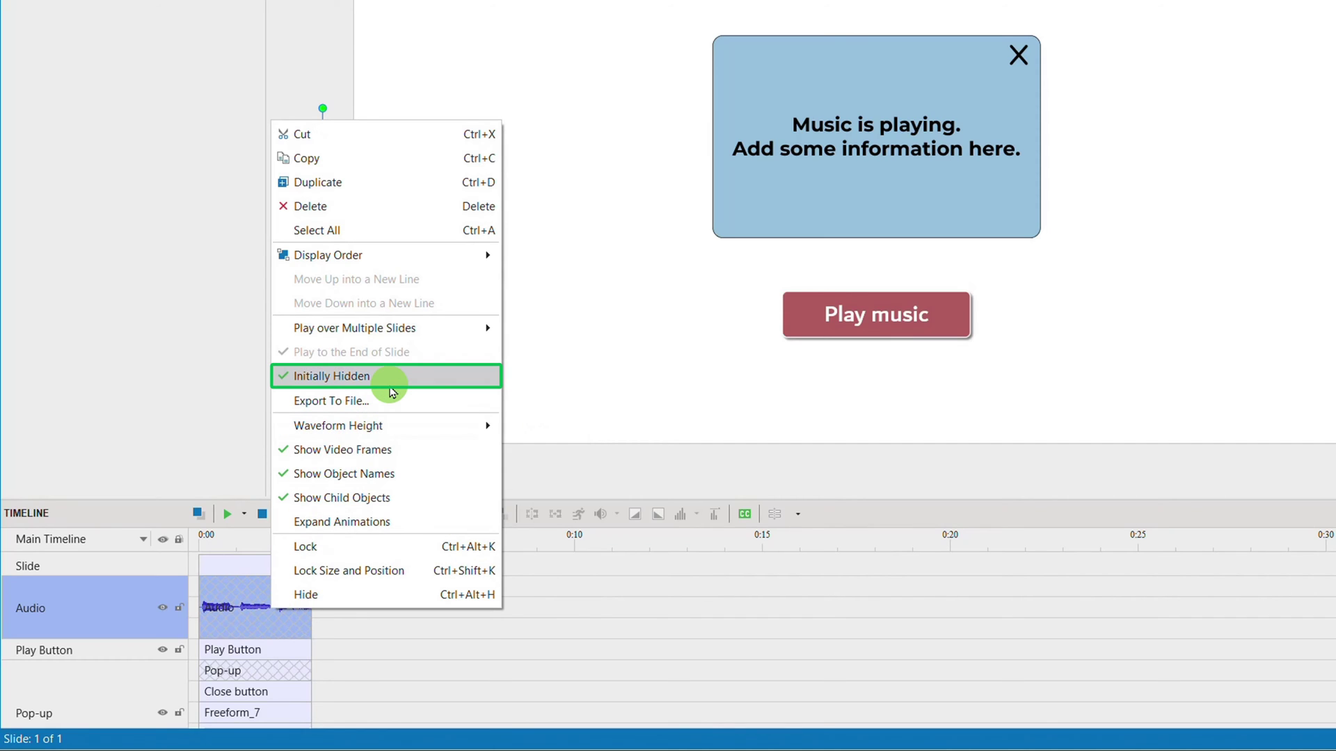
pyautogui.click(574, 382)
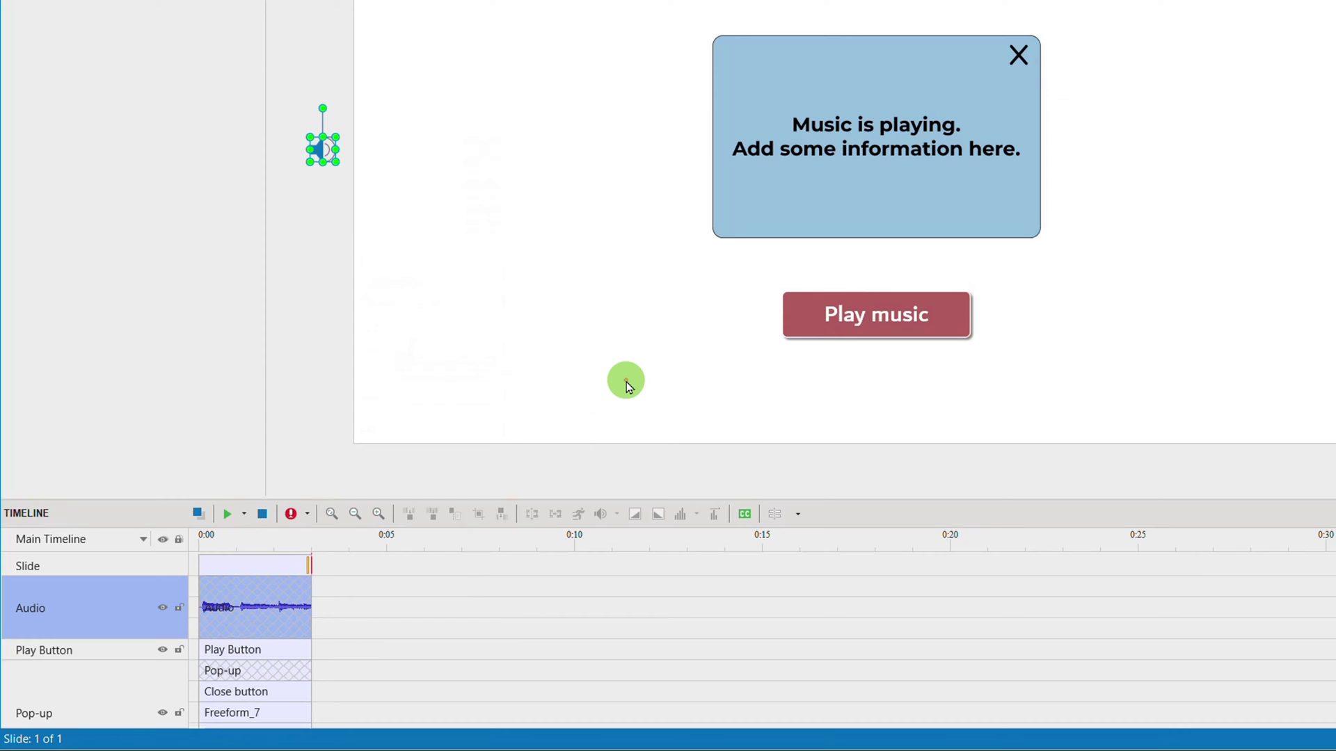
pyautogui.click(271, 672)
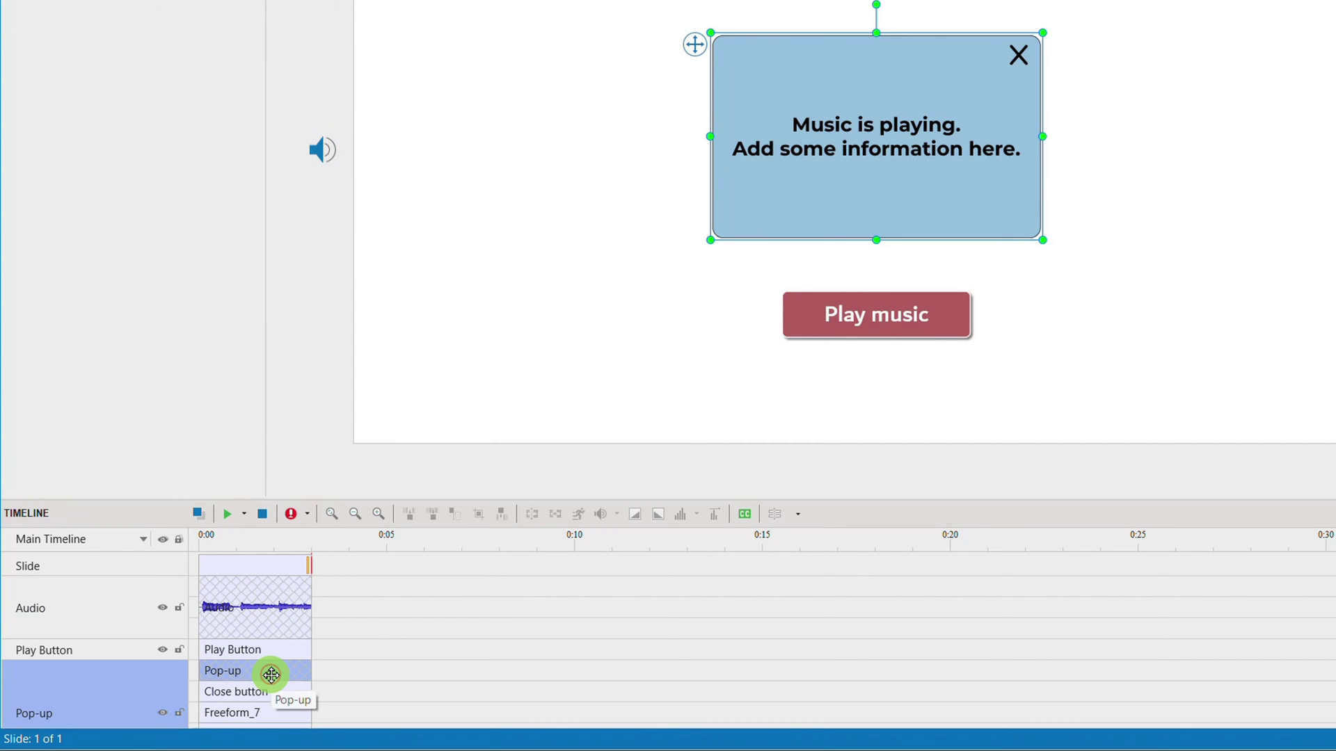
pyautogui.rightClick(271, 674)
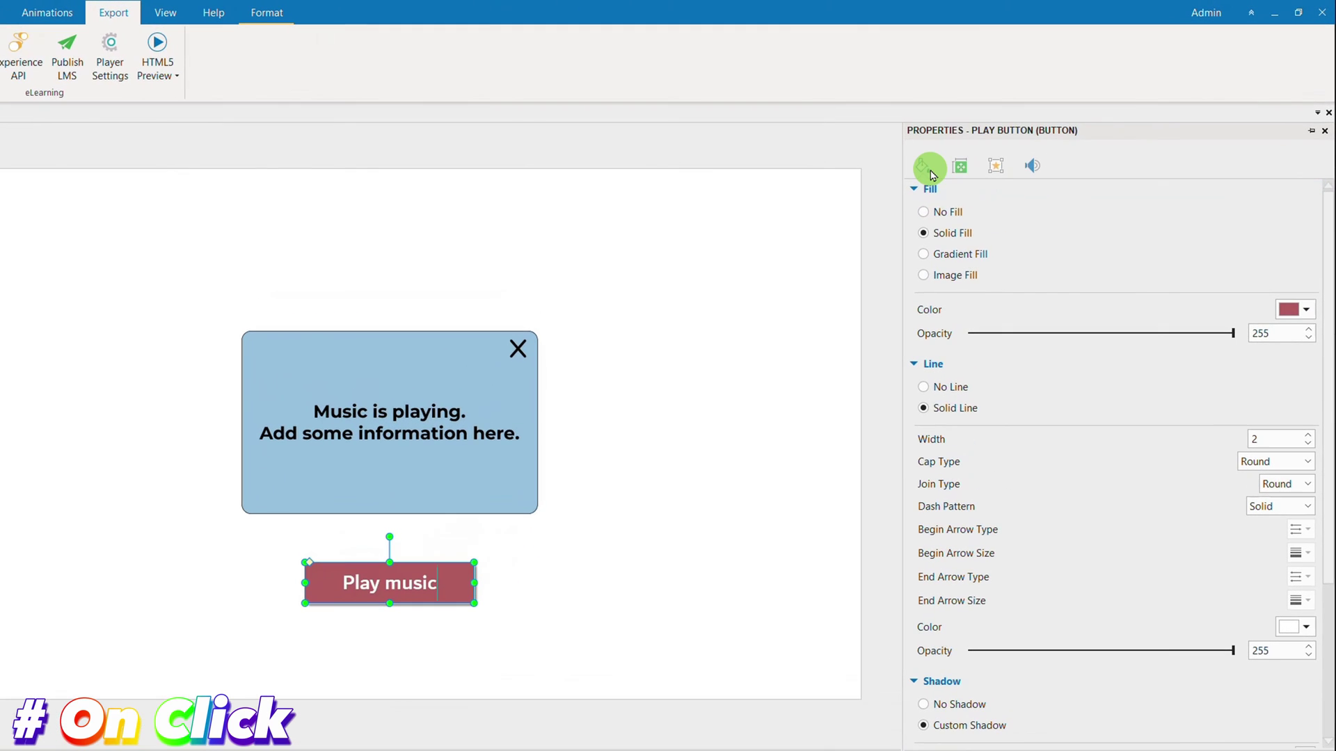
# Step: Display Slide 1's Events – Actions list and inspect the Play Button and Close button rows
pyautogui.click(1002, 168)
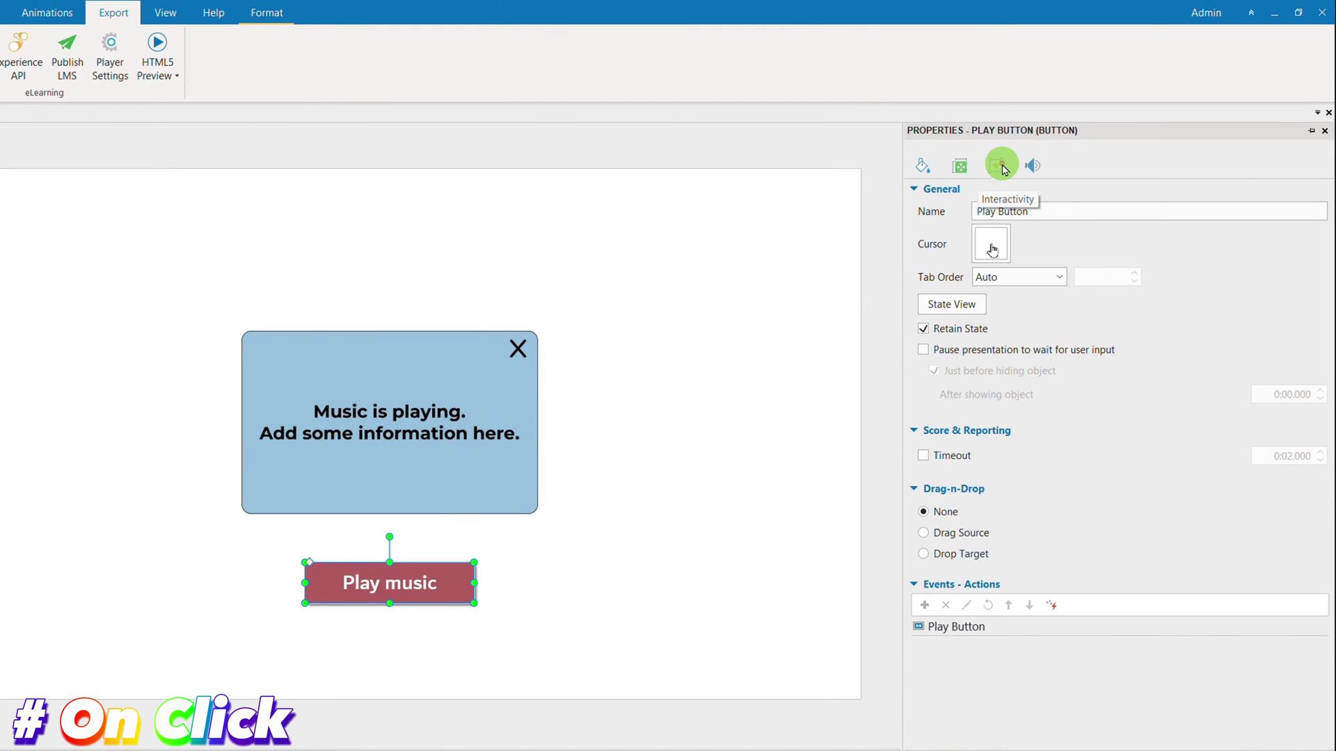
pyautogui.click(785, 601)
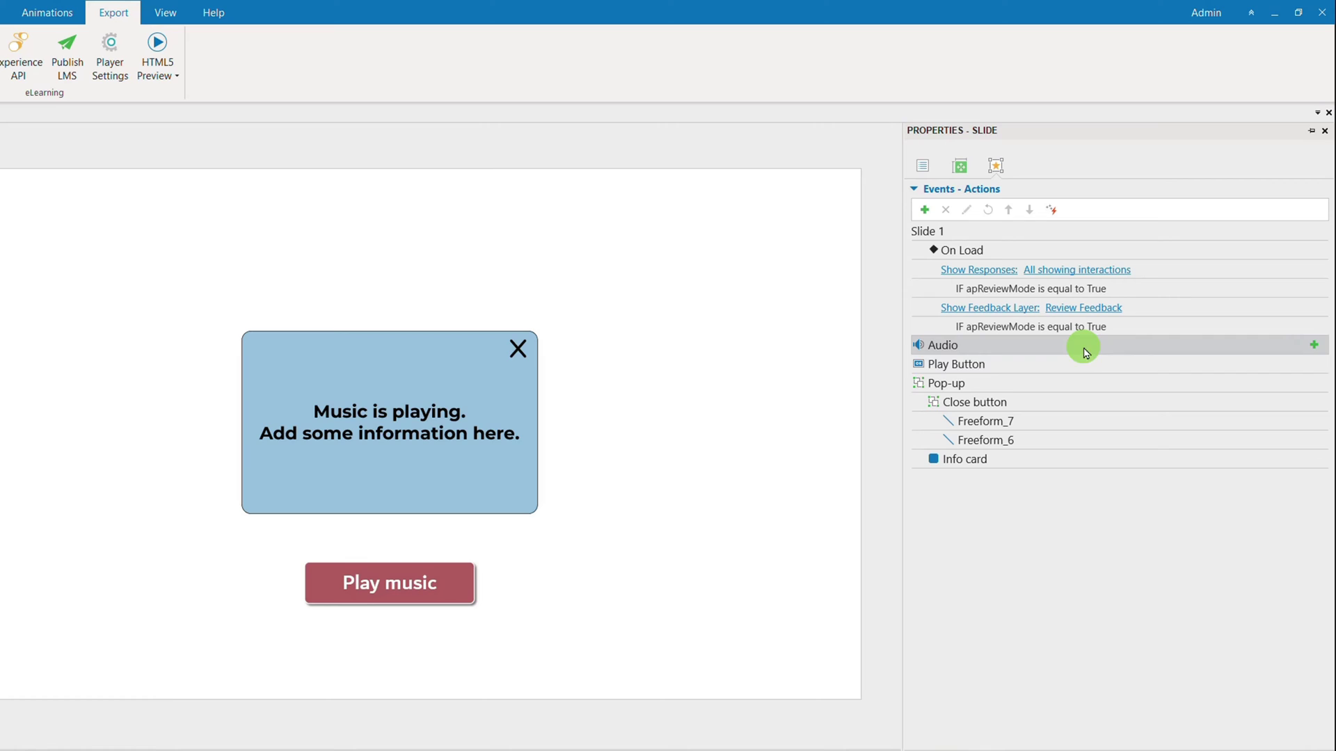
pyautogui.click(1104, 403)
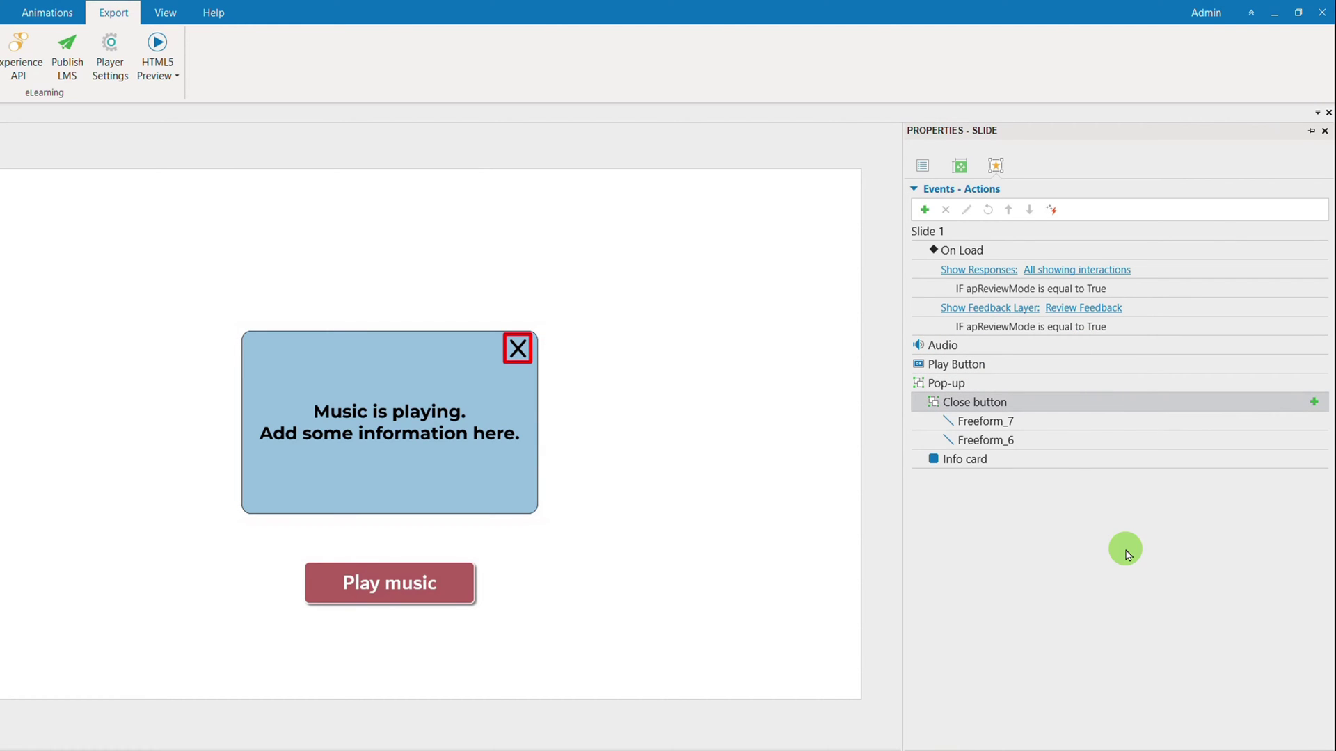
pyautogui.click(1090, 369)
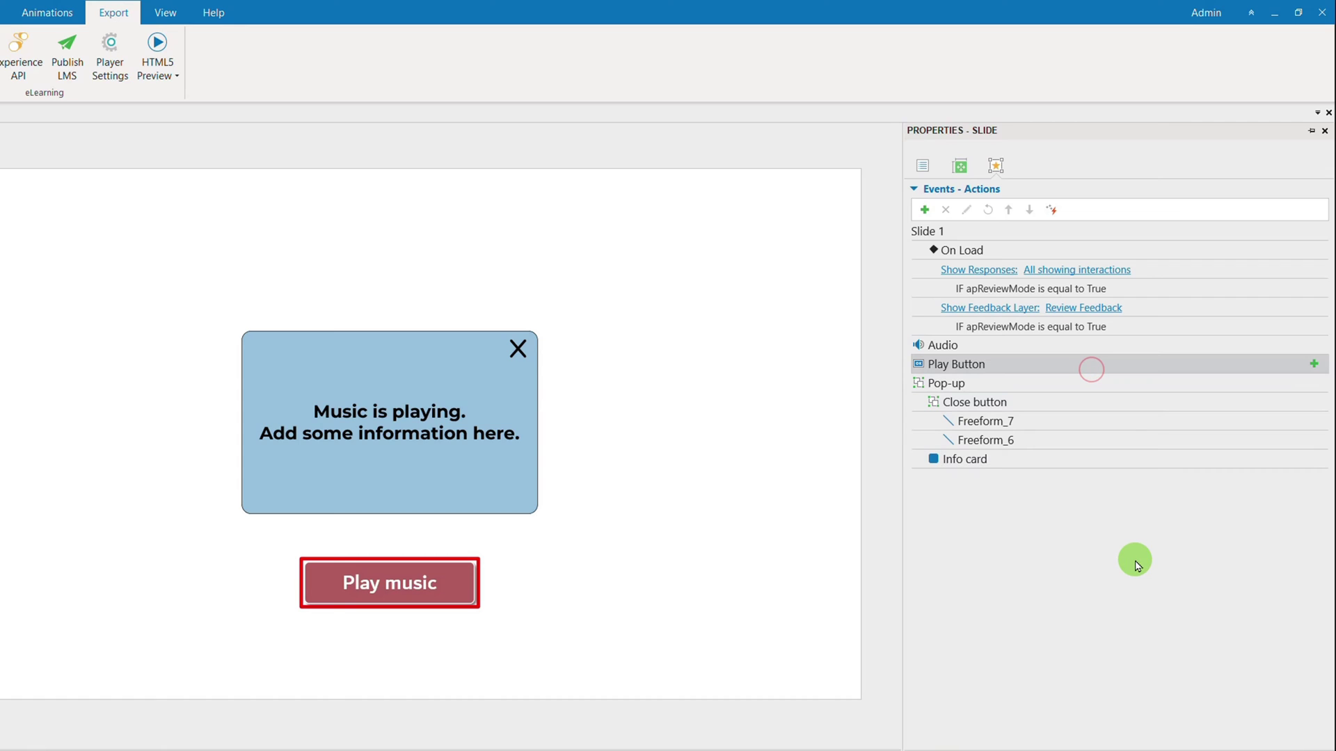
pyautogui.click(1102, 404)
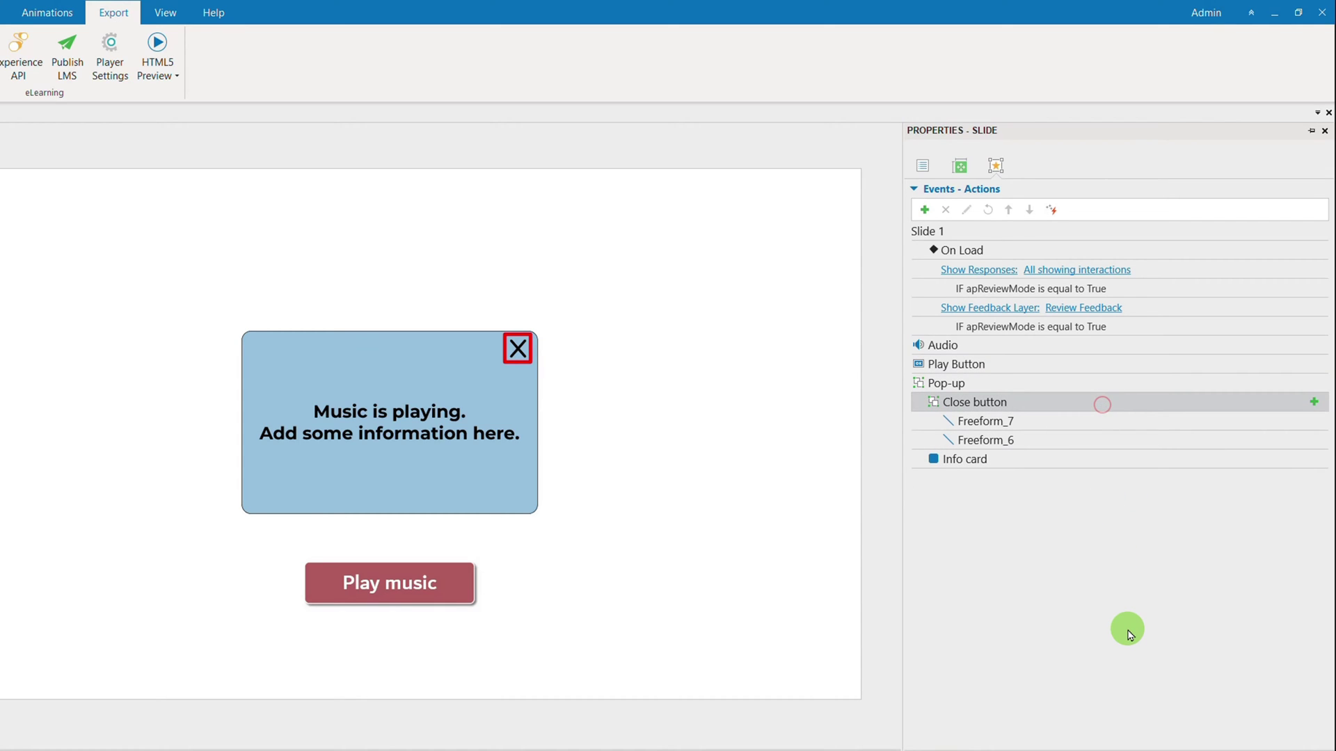
# Step: Add an On Click event to Play Button with a Hide Object action for Play Button
pyautogui.click(1141, 363)
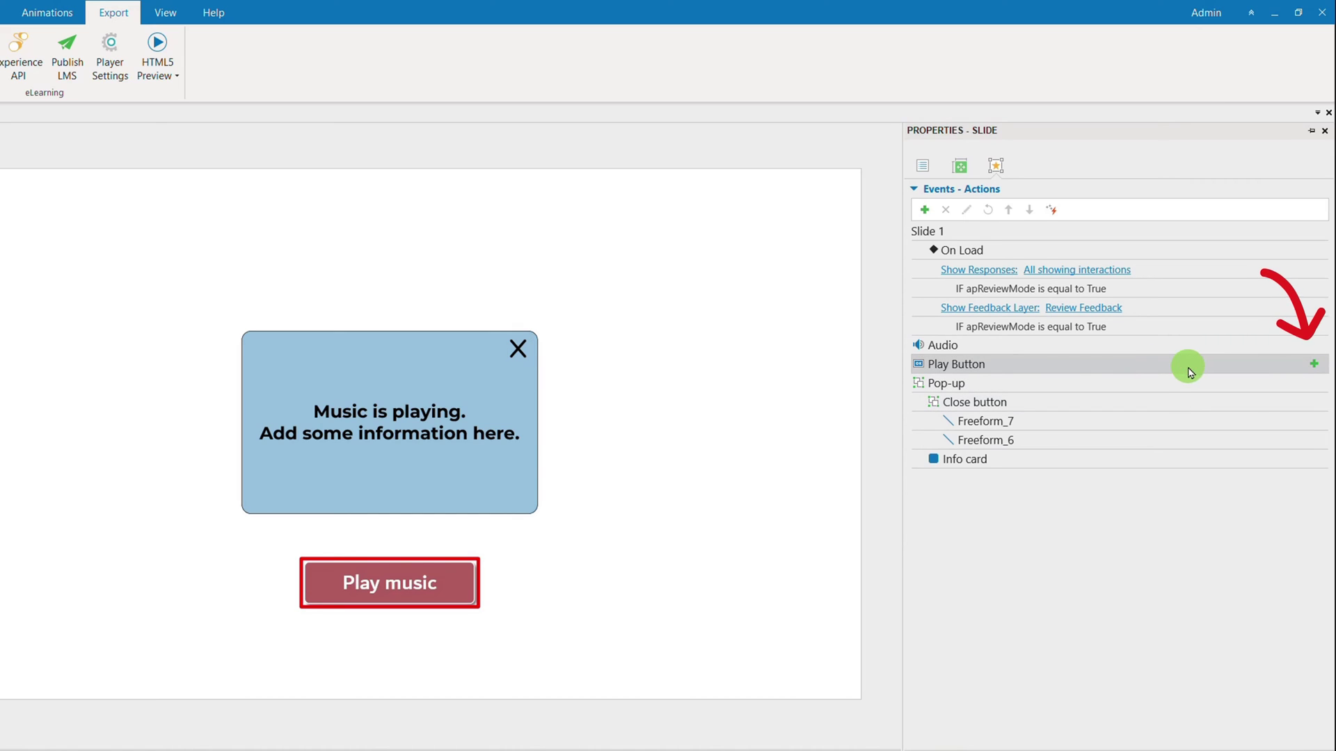
pyautogui.click(1314, 364)
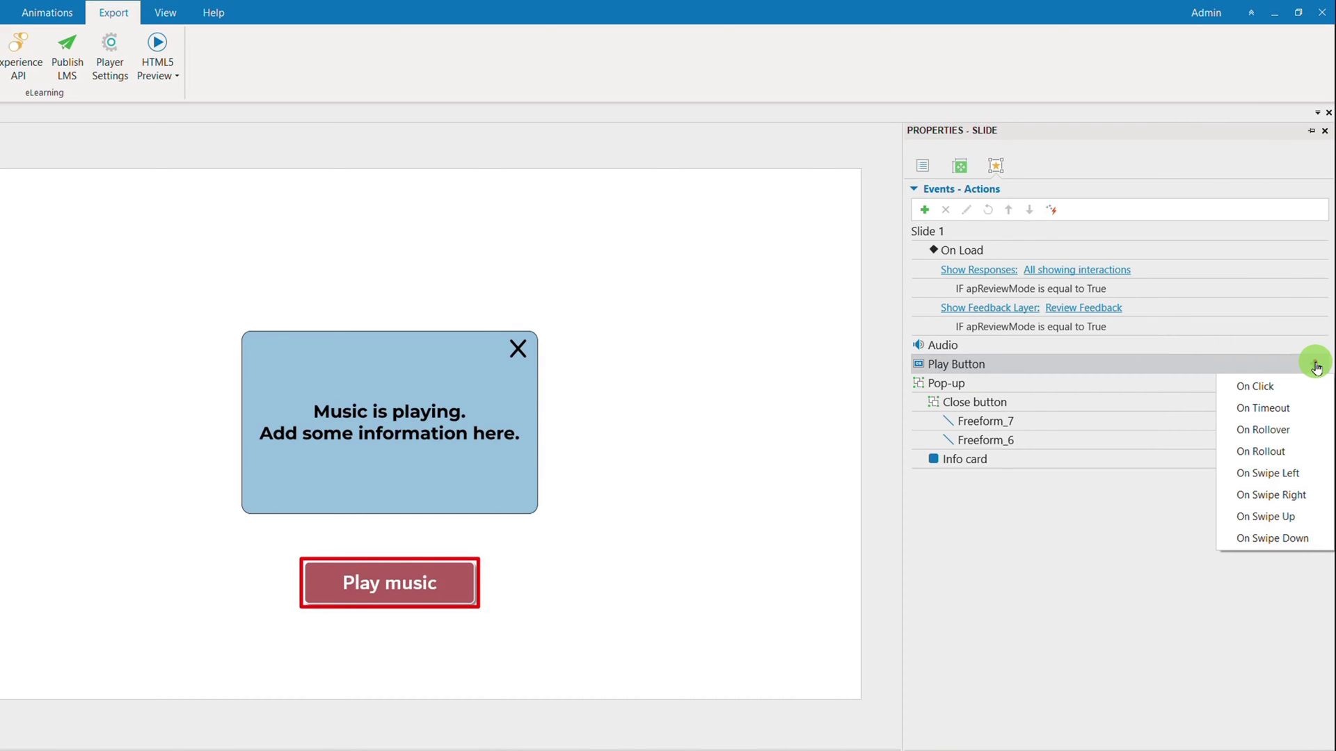
pyautogui.click(1249, 386)
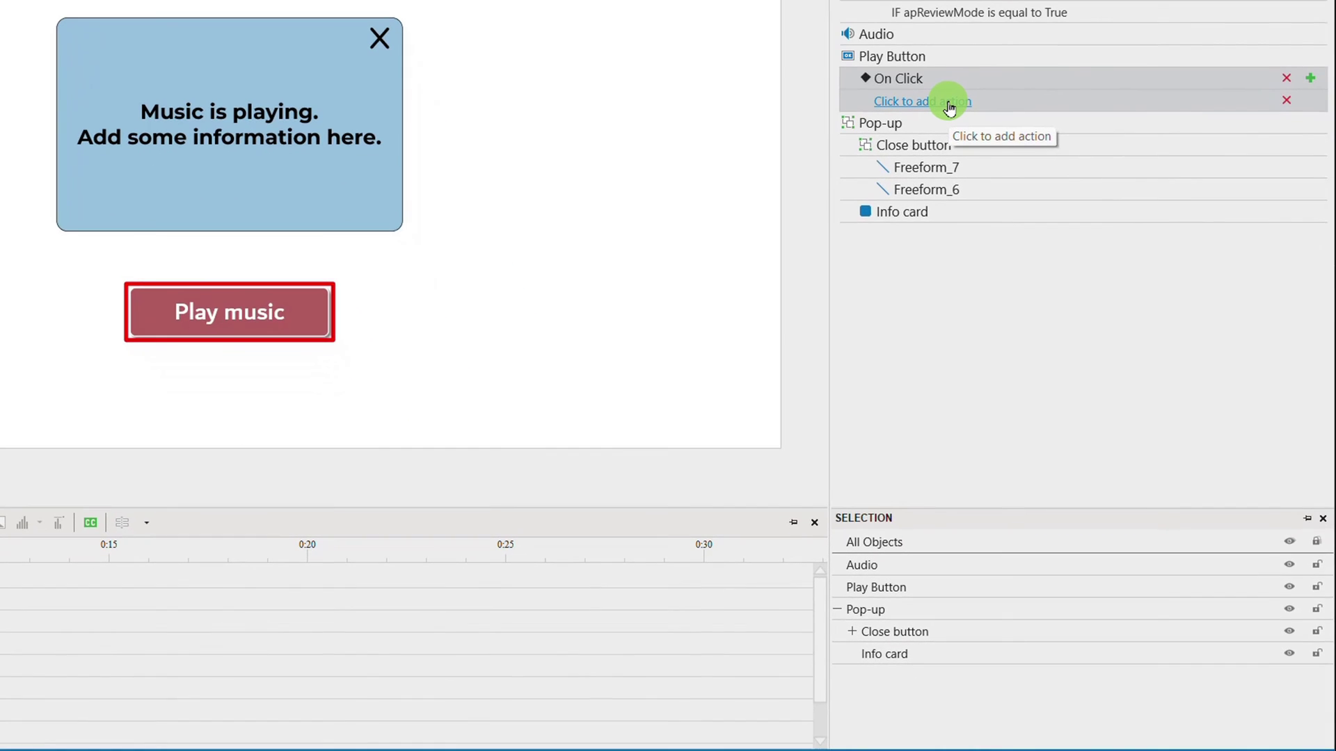
pyautogui.click(999, 401)
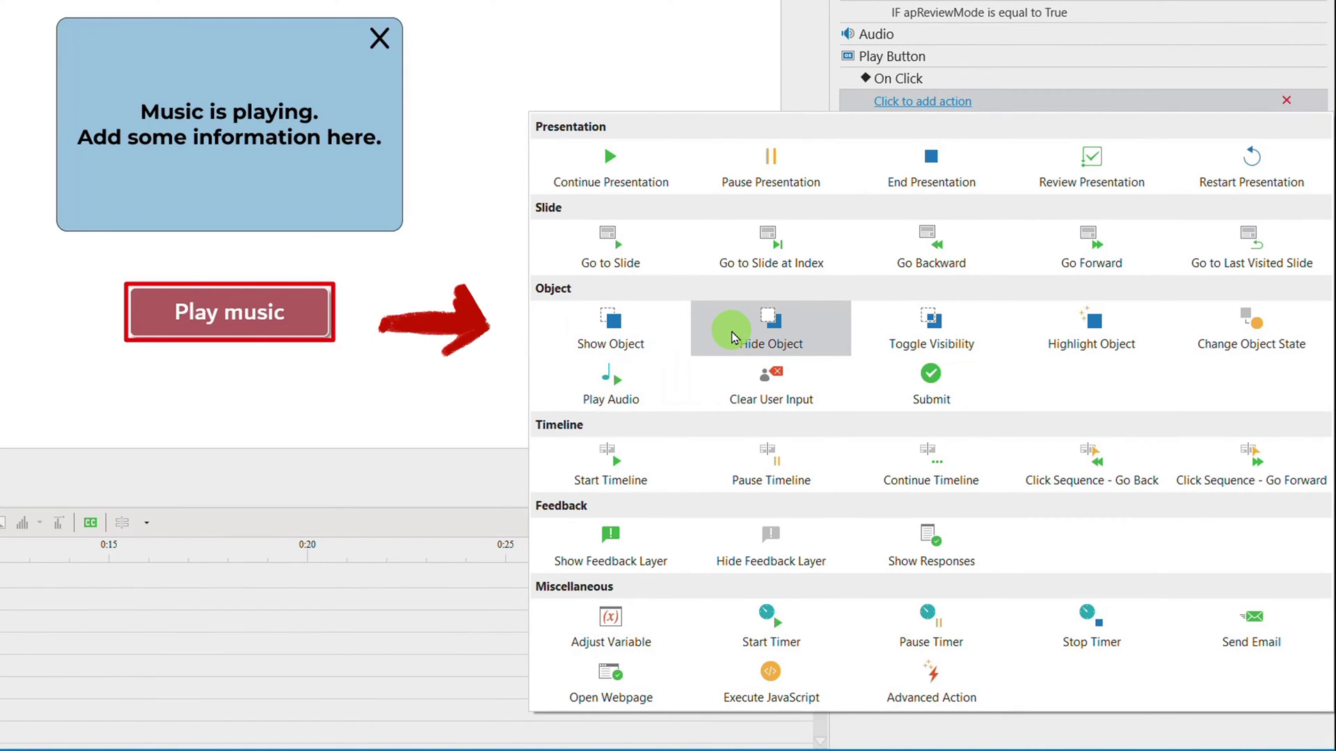
pyautogui.click(756, 335)
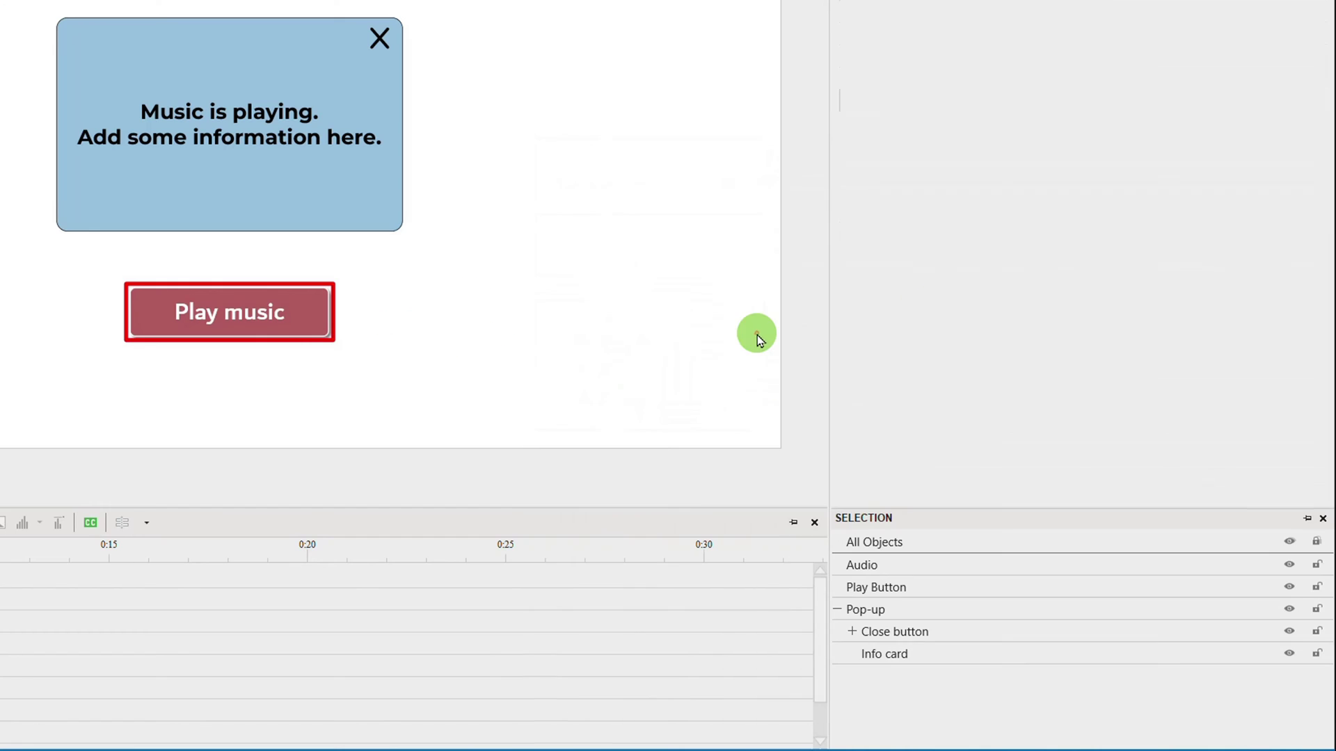
pyautogui.click(1043, 102)
pyautogui.click(1200, 165)
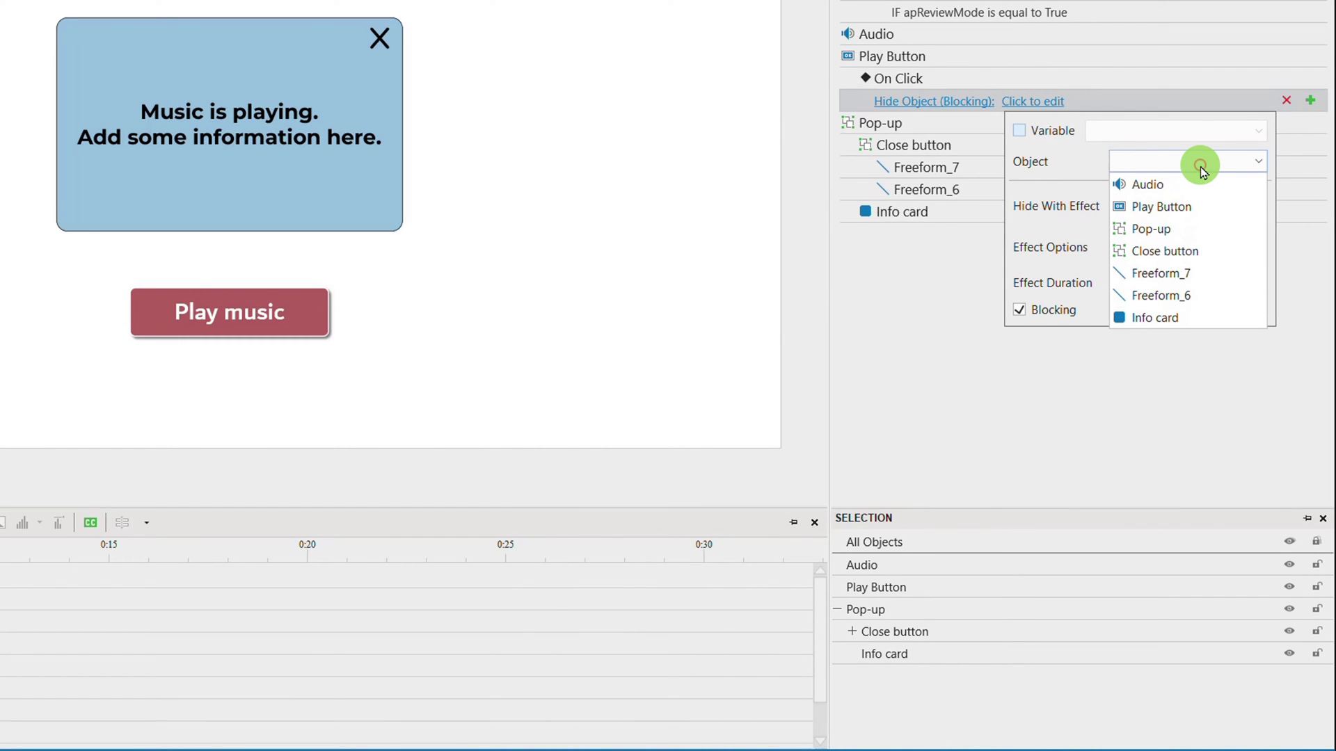
pyautogui.click(1196, 206)
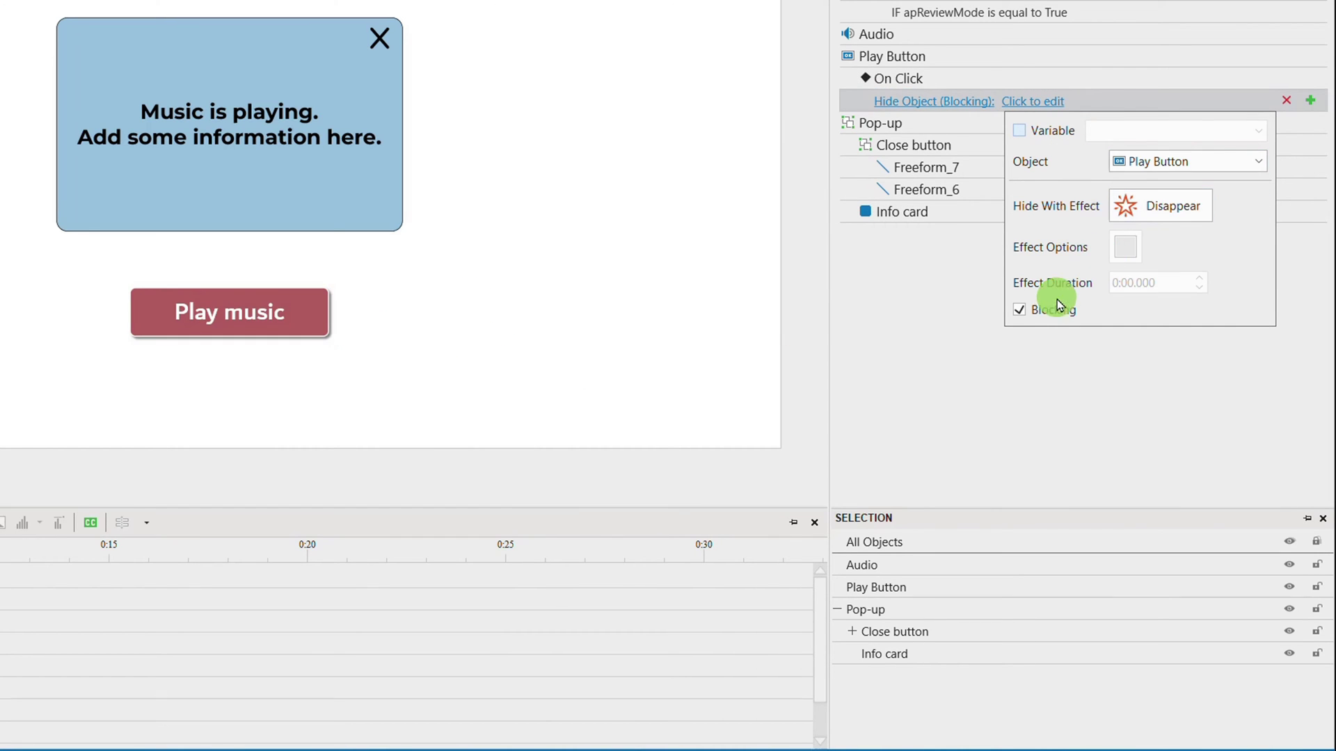
pyautogui.click(960, 369)
# Step: Add a Show Object: Pop-up action with Hide After and Blocking turned off
pyautogui.click(1308, 82)
pyautogui.click(605, 304)
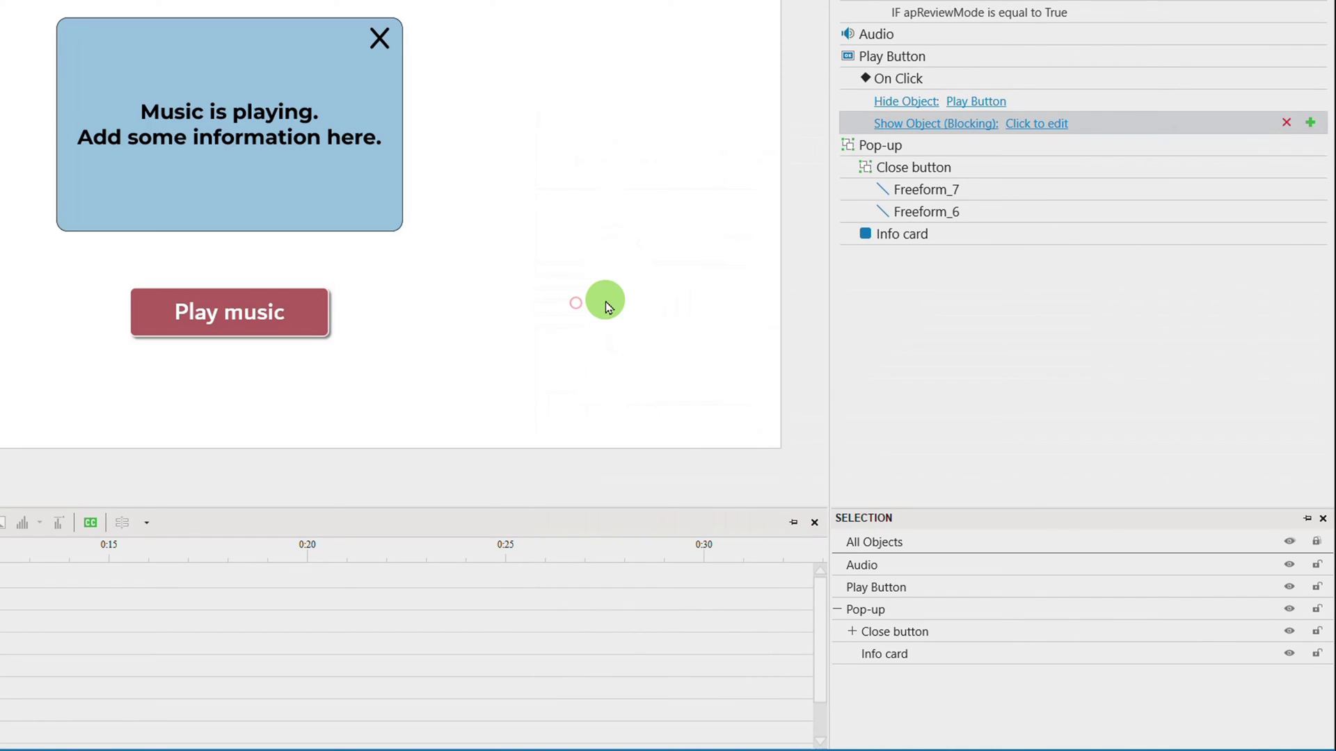
pyautogui.click(1036, 123)
pyautogui.click(1131, 183)
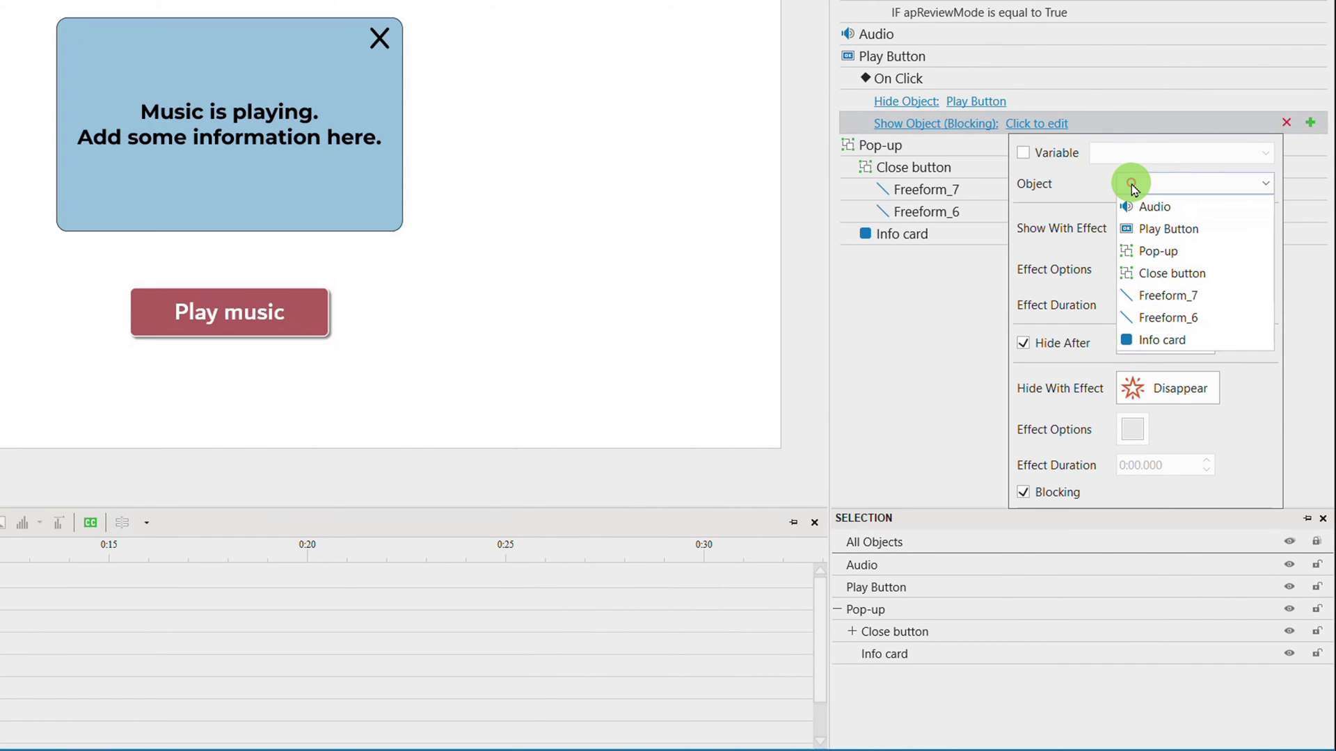
pyautogui.click(1156, 250)
pyautogui.click(1022, 343)
pyautogui.click(1022, 491)
pyautogui.click(975, 435)
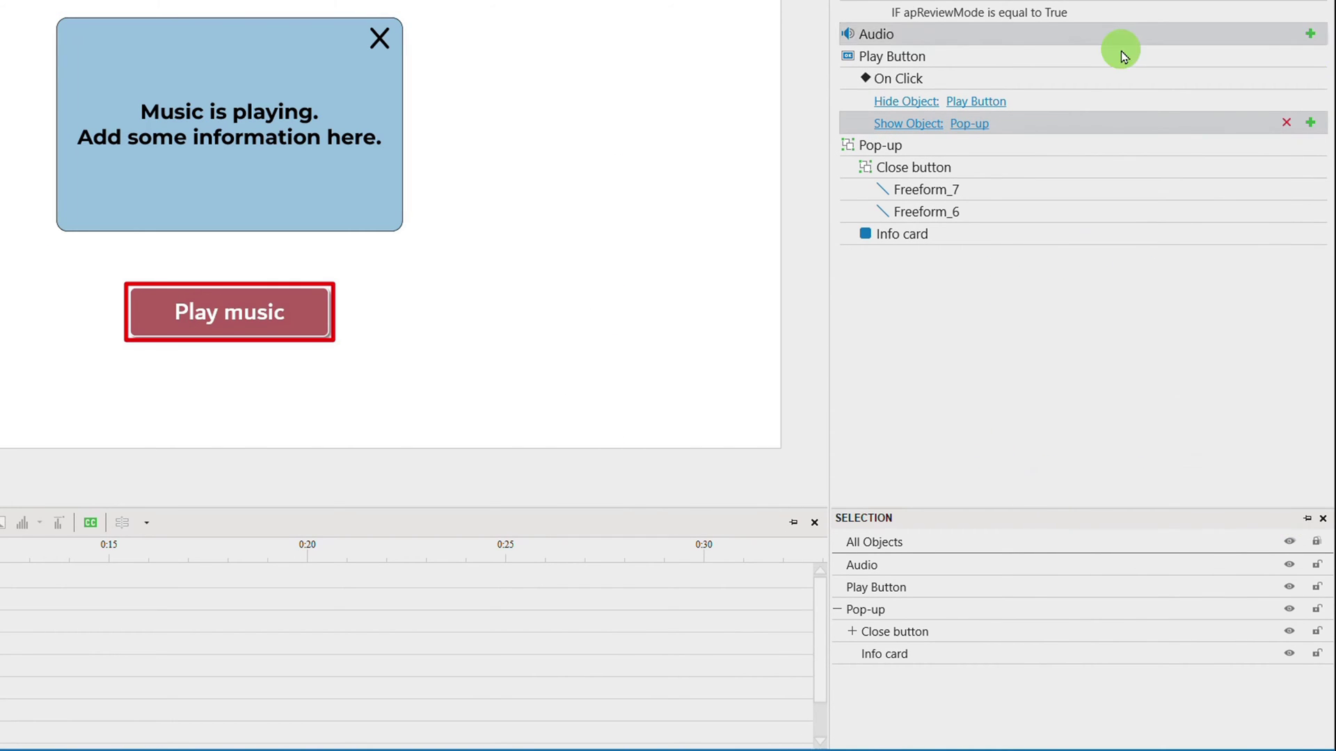
# Step: Duplicate the Show Object action and set the copy to show the Audio
pyautogui.click(1139, 119)
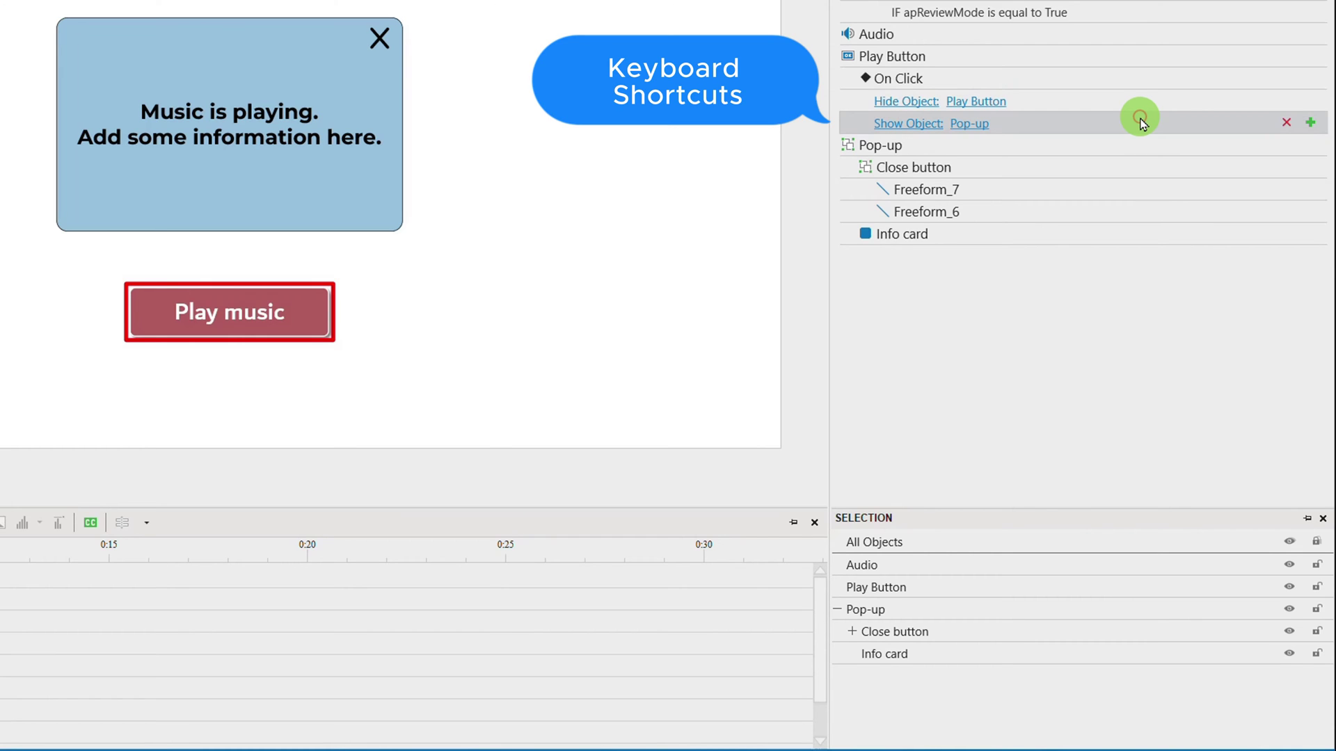
pyautogui.hotkey('ctrl', 'c')
pyautogui.hotkey('ctrl', 'v')
pyautogui.click(976, 146)
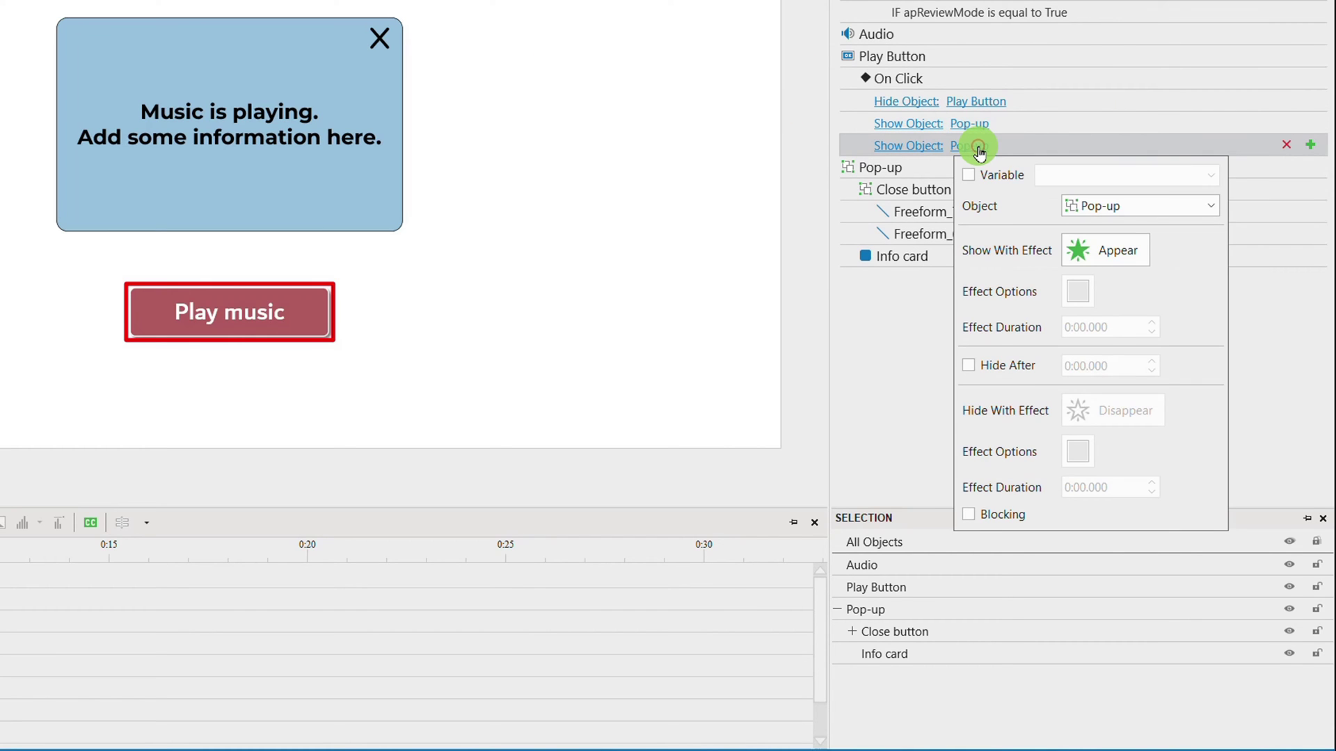
pyautogui.click(1103, 206)
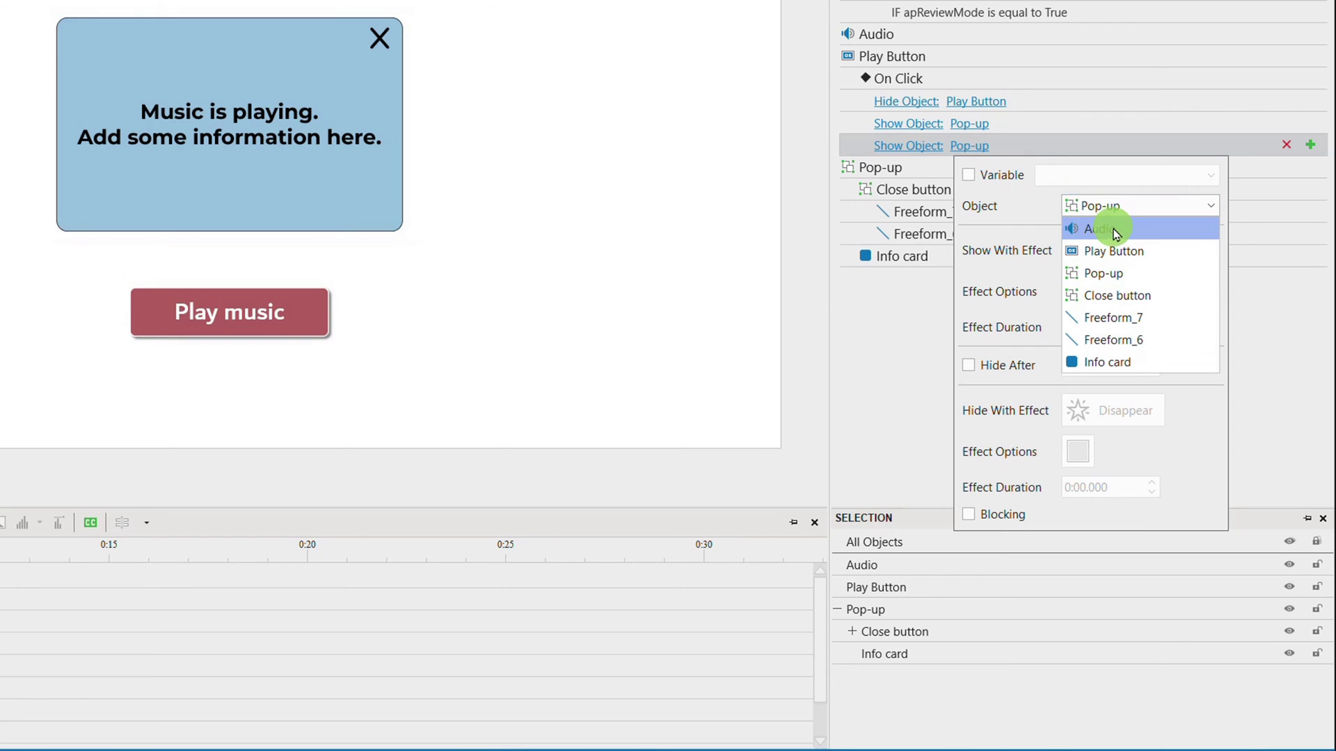
pyautogui.click(1113, 229)
pyautogui.click(925, 315)
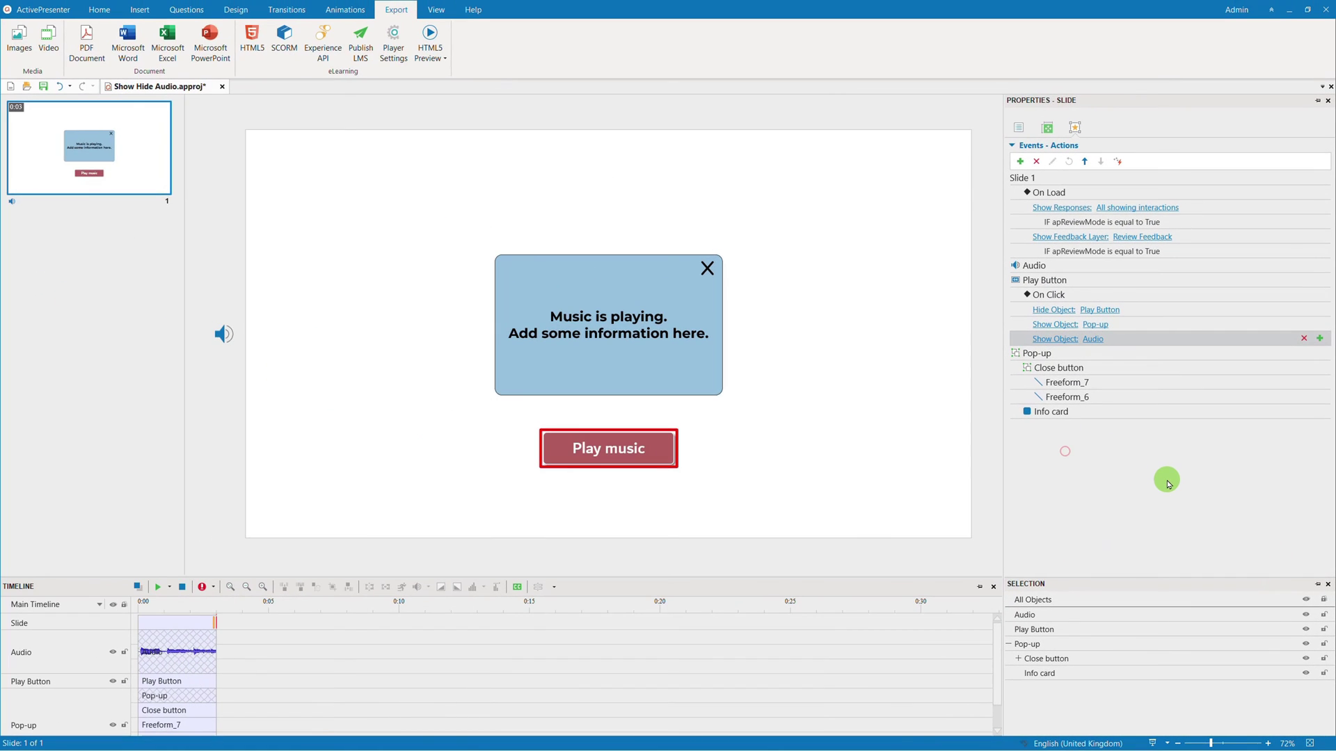
# Step: Run an HTML5 preview and click Play music to check the pop-up appears
pyautogui.click(430, 39)
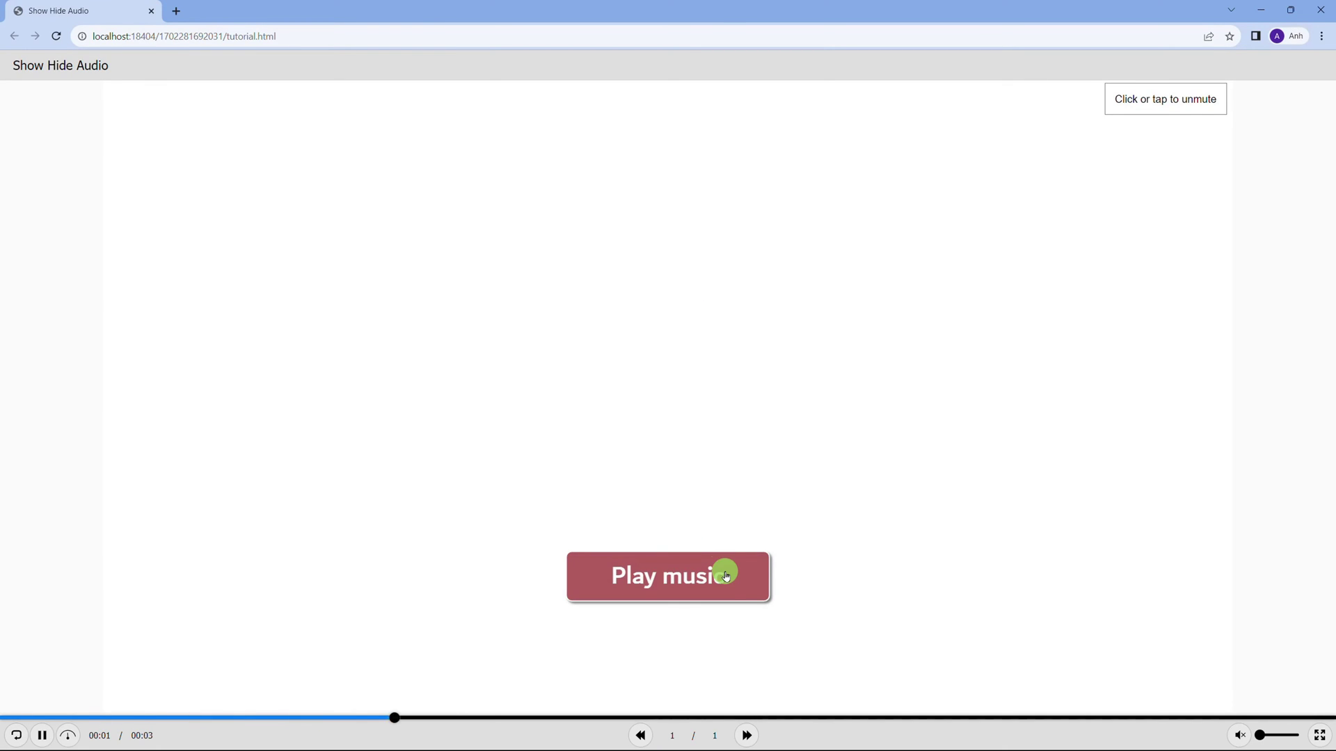
pyautogui.click(731, 588)
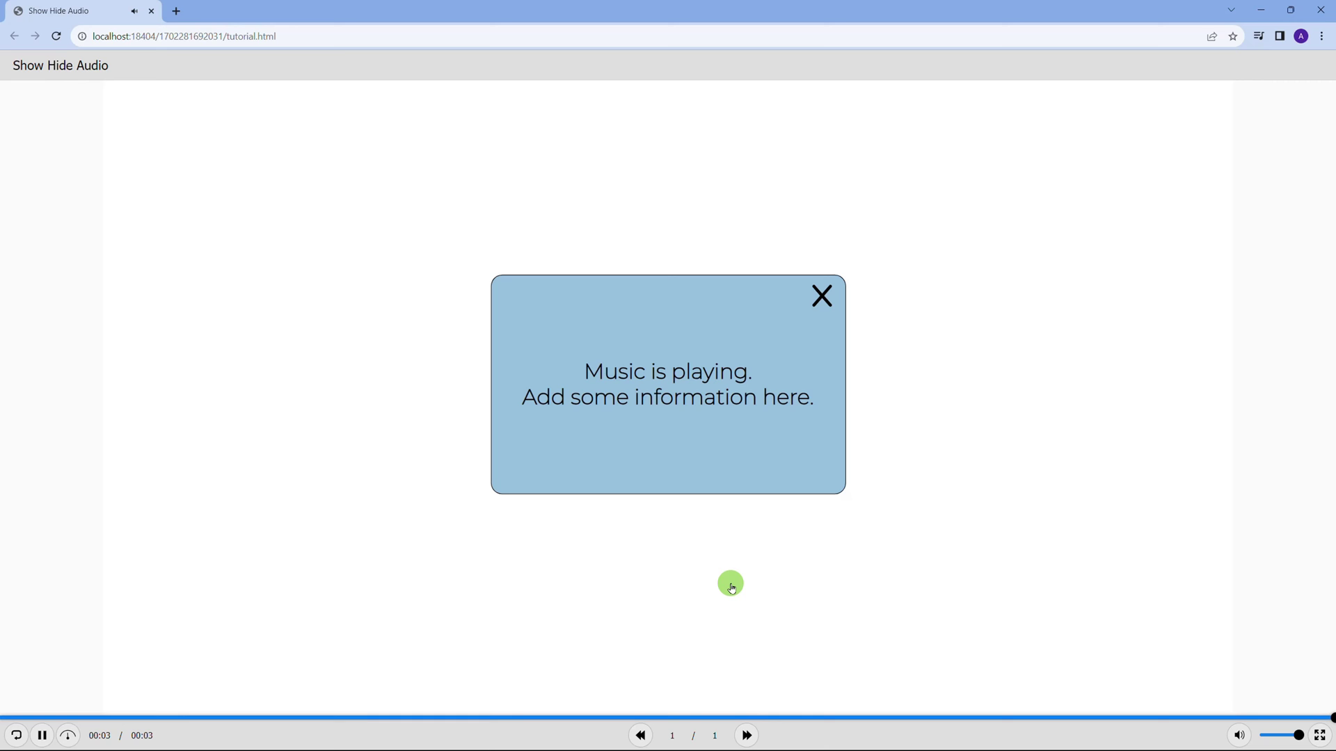
# Step: Give the Close button an On Click event with a Hide Object action for Pop-up
pyautogui.click(1324, 6)
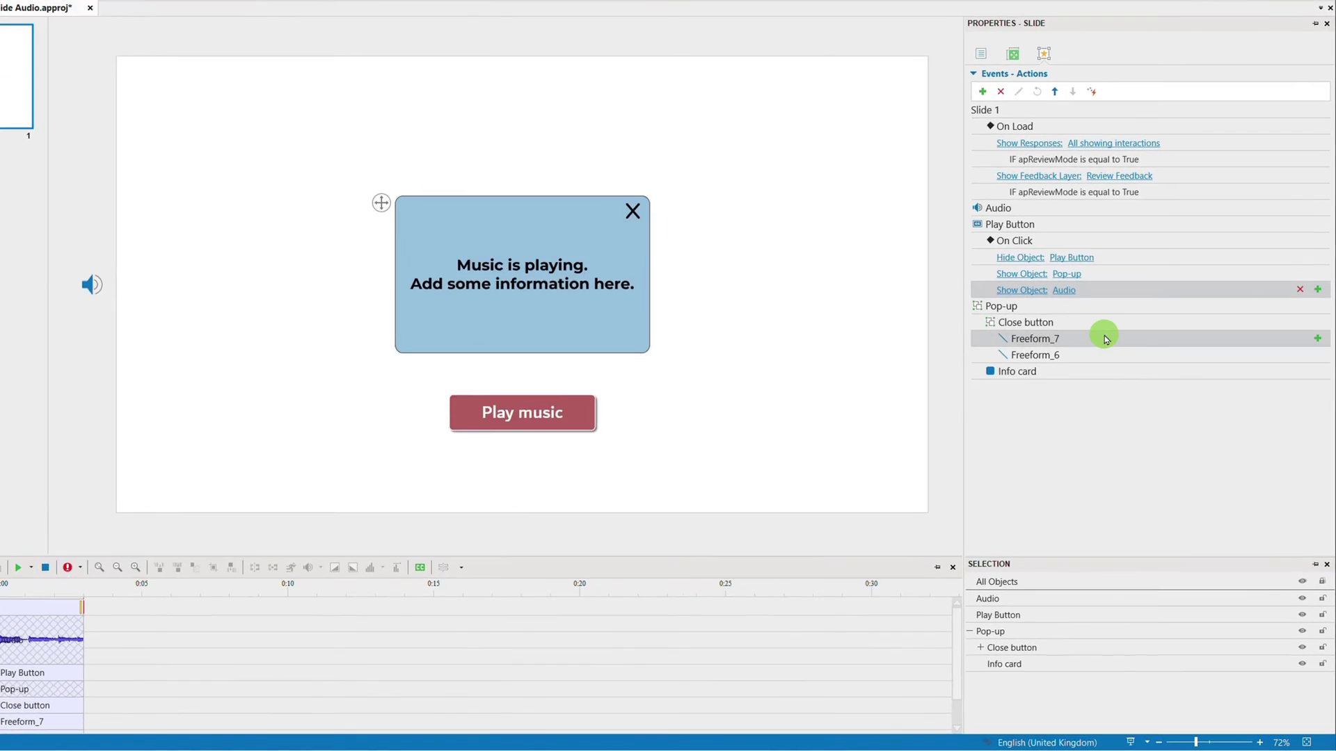
pyautogui.click(1130, 367)
pyautogui.click(1319, 367)
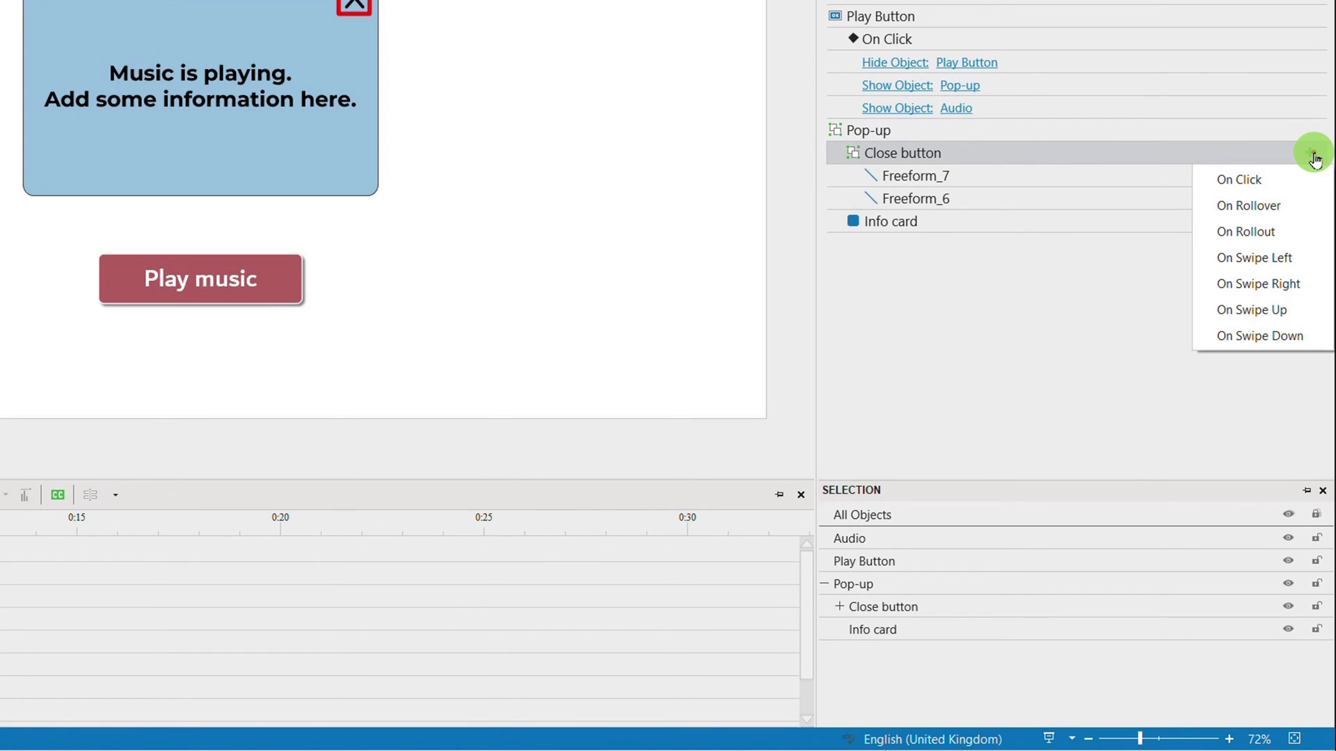
pyautogui.click(1302, 179)
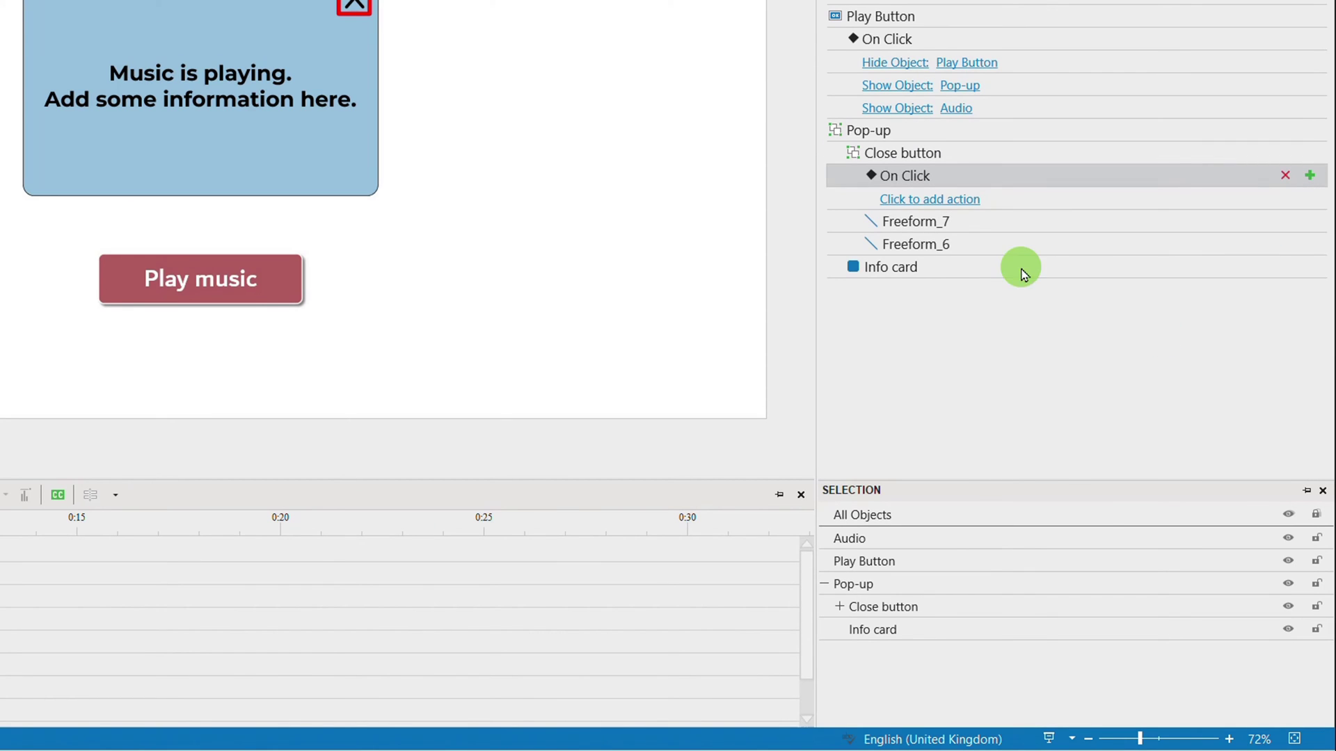
pyautogui.click(953, 198)
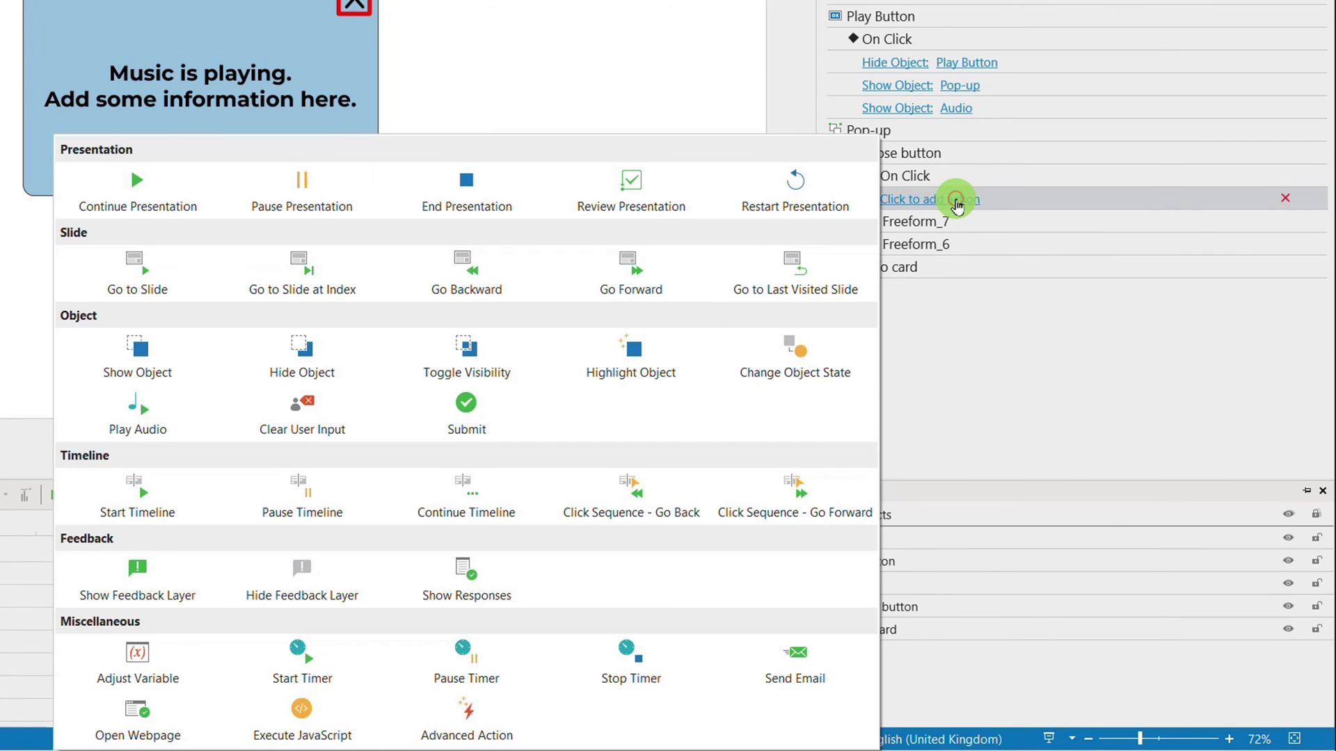
pyautogui.click(255, 385)
pyautogui.click(1043, 199)
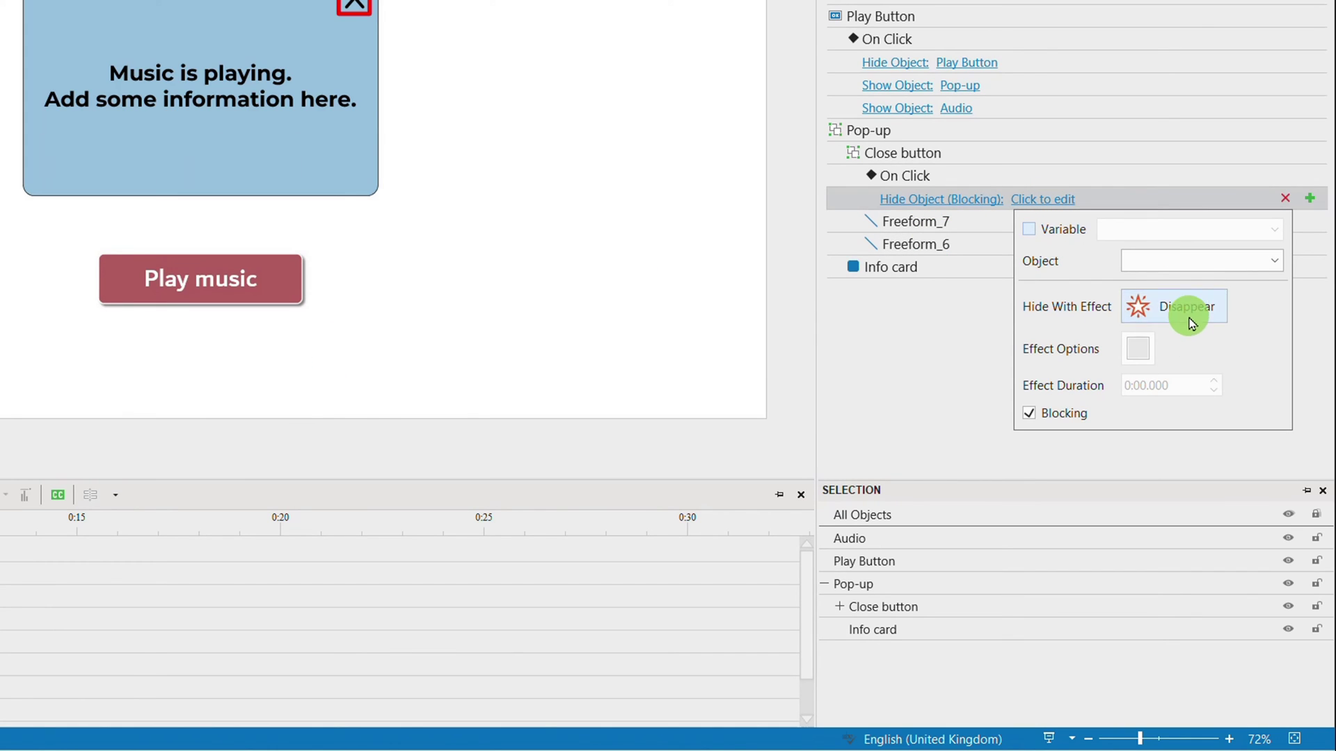
pyautogui.click(1186, 262)
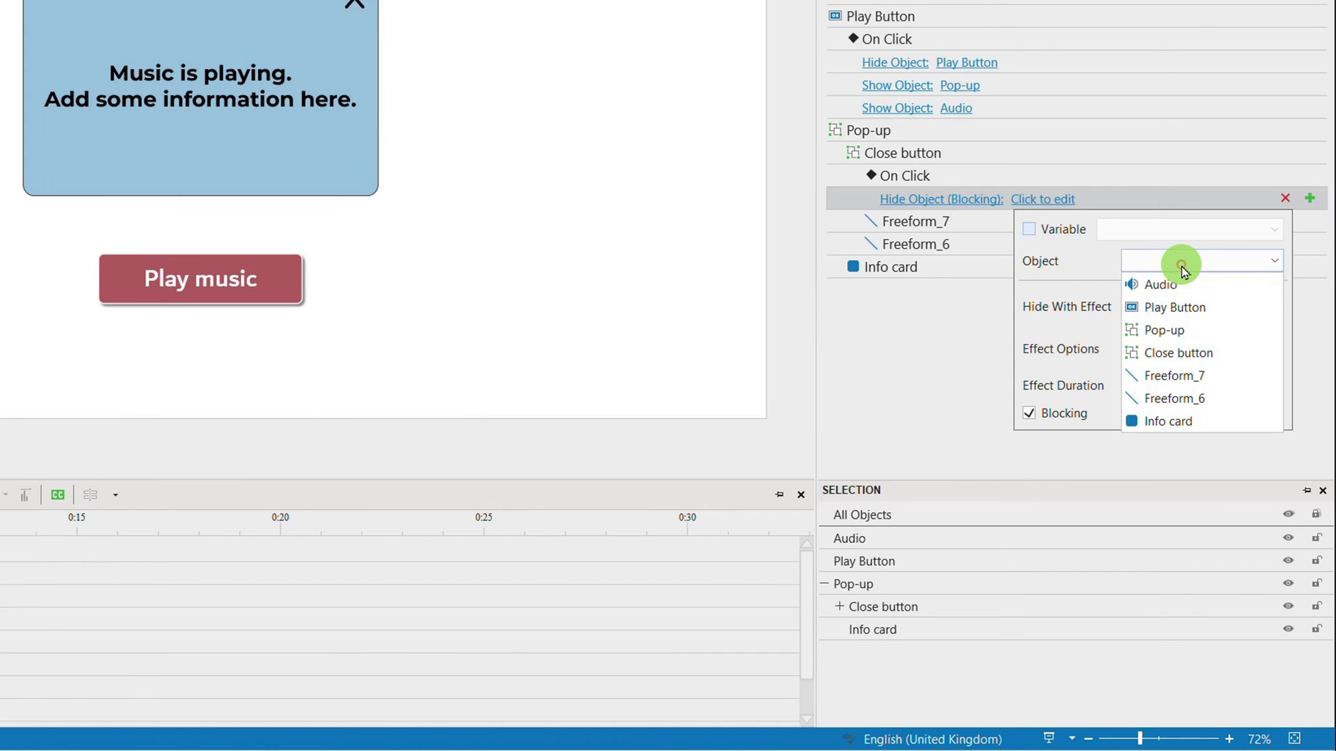
pyautogui.click(1200, 332)
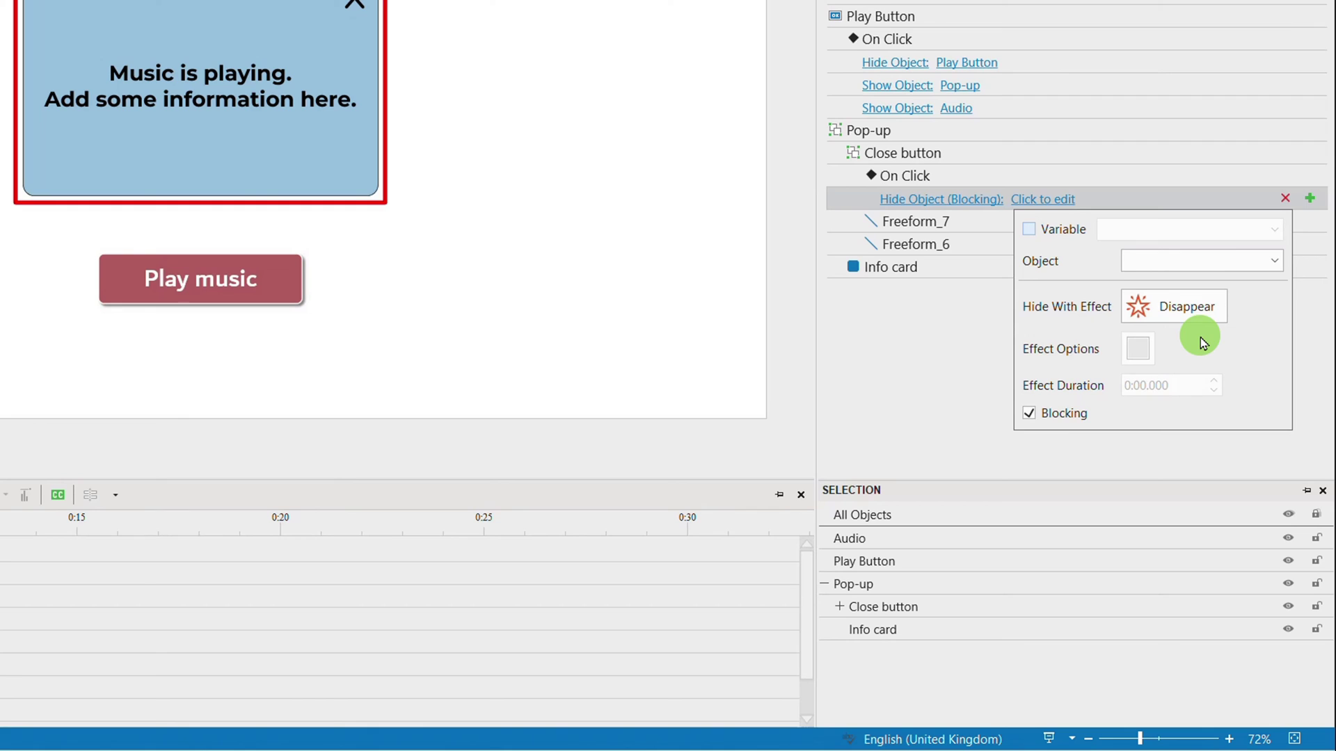
pyautogui.click(1029, 413)
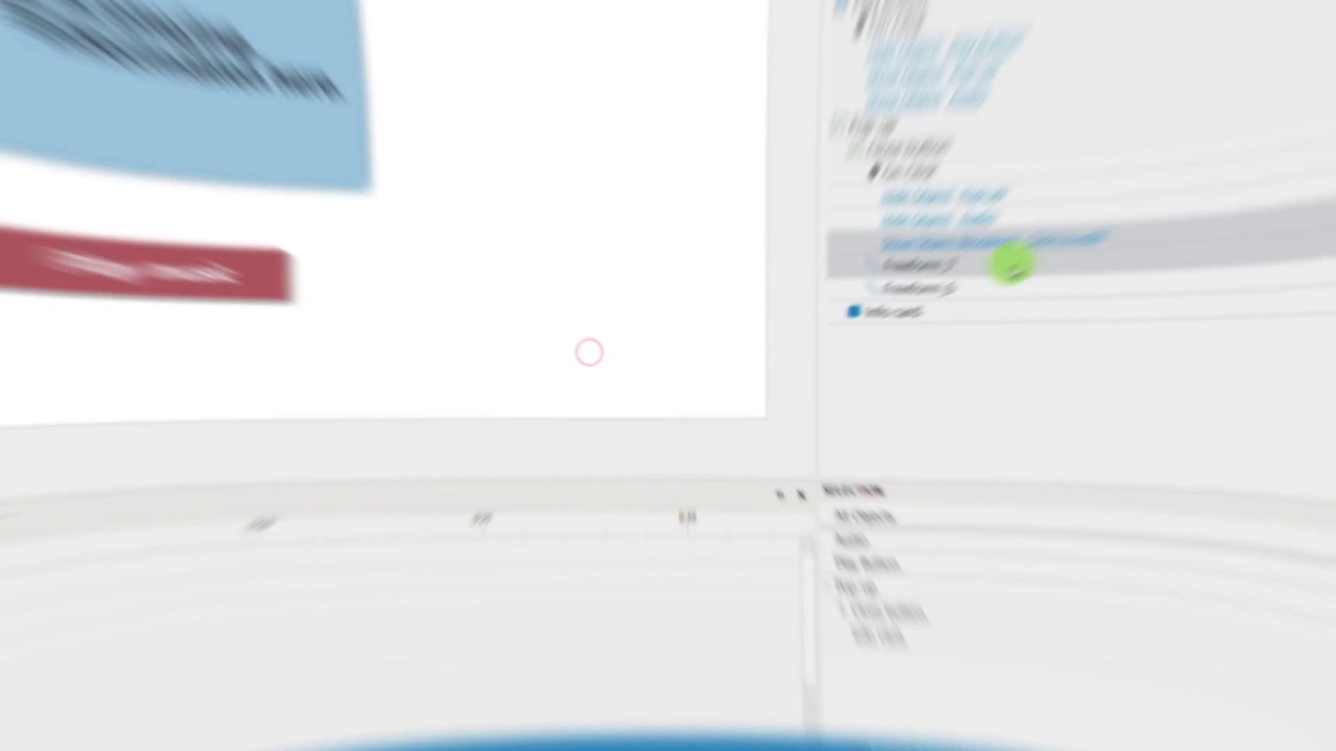
# Step: Add a Show Object: Play Button action with Hide After and Blocking unchecked
pyautogui.click(1020, 247)
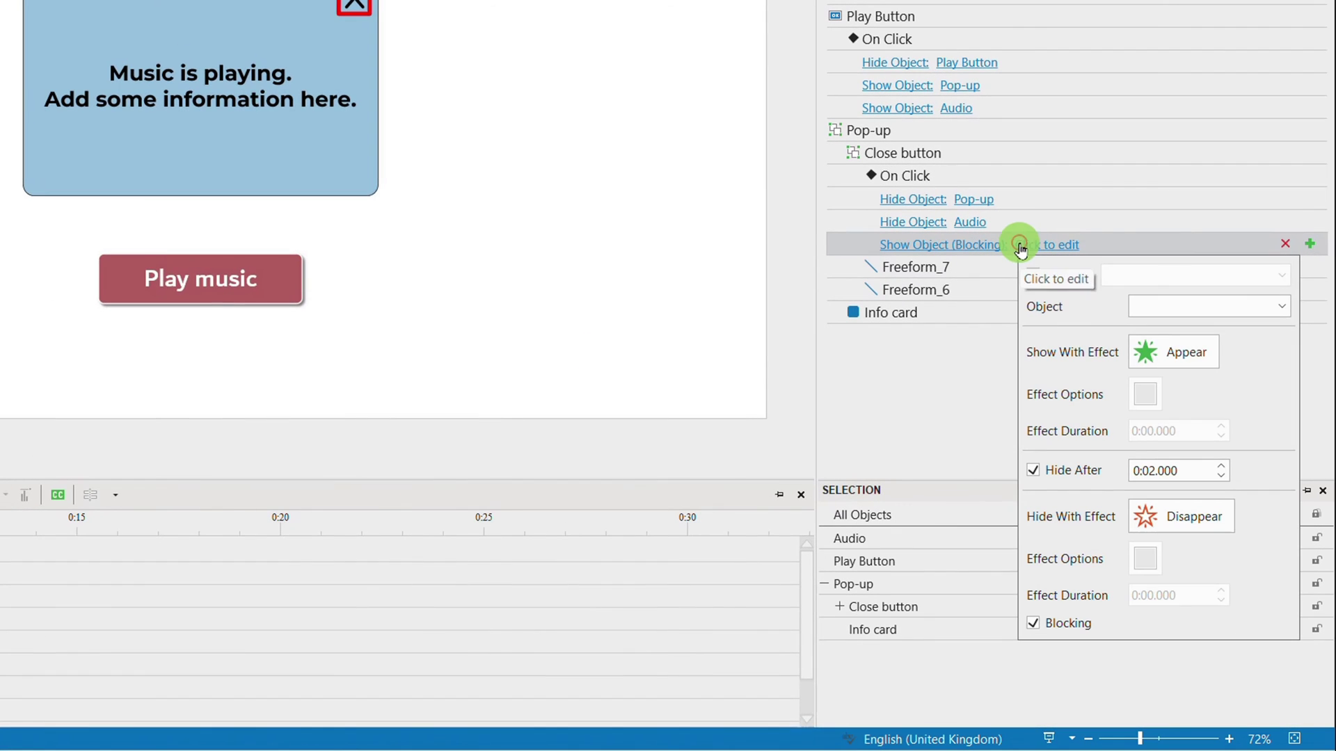
pyautogui.click(1173, 309)
pyautogui.click(1190, 359)
pyautogui.click(1032, 469)
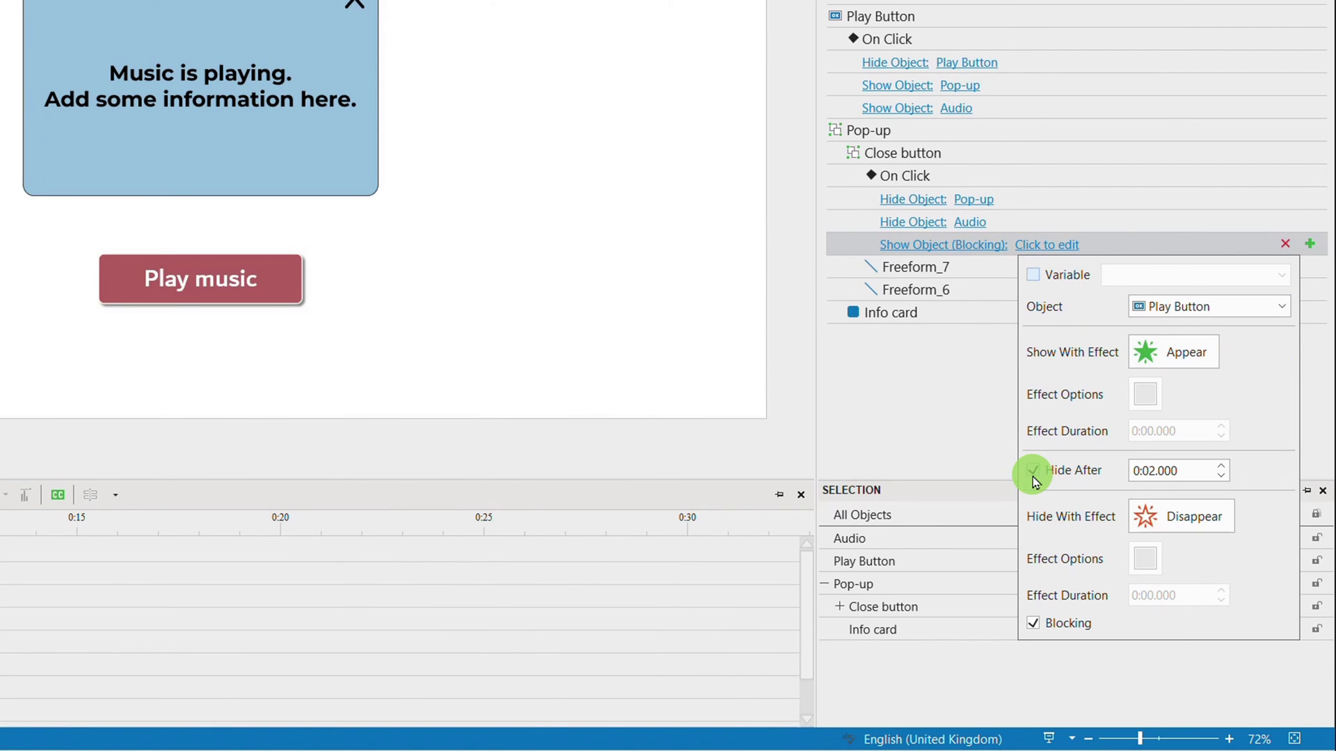
pyautogui.click(1032, 623)
pyautogui.click(939, 409)
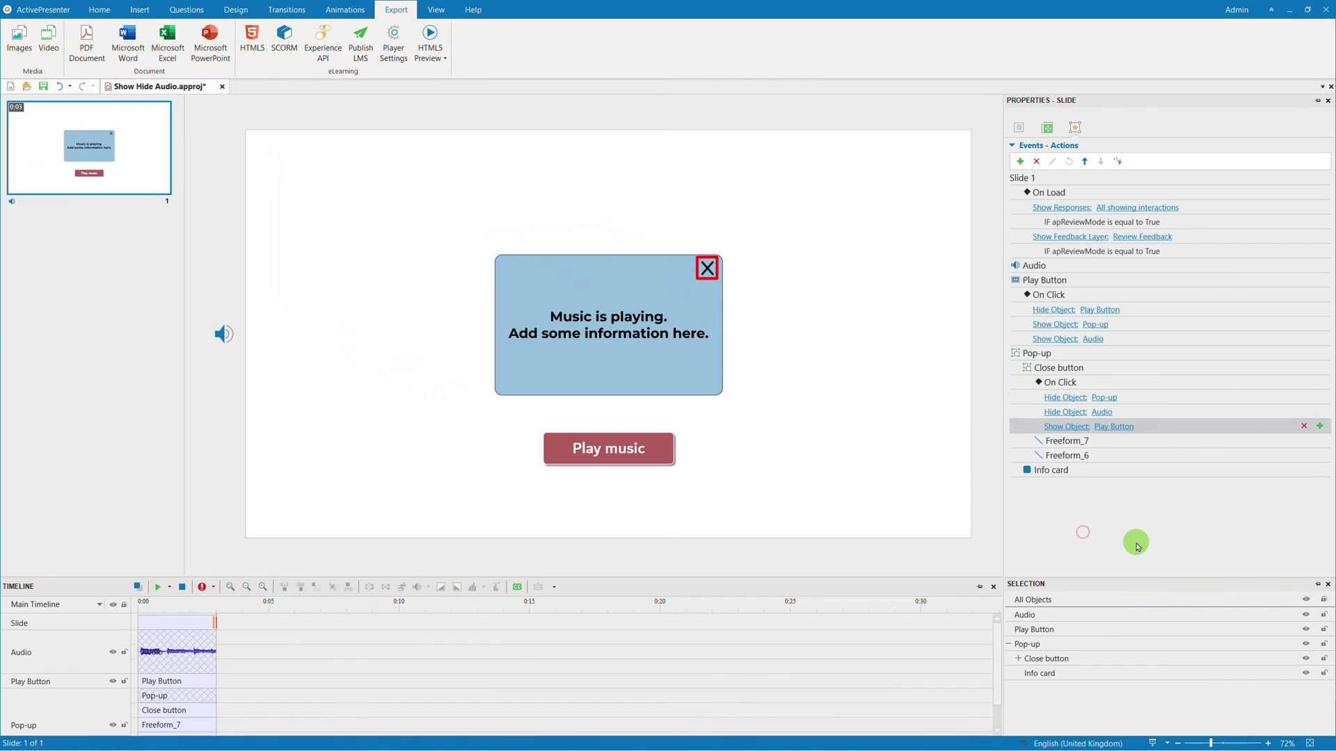
# Step: Preview in HTML5, open the music pop-up, close it with X, then reopen it
pyautogui.click(438, 39)
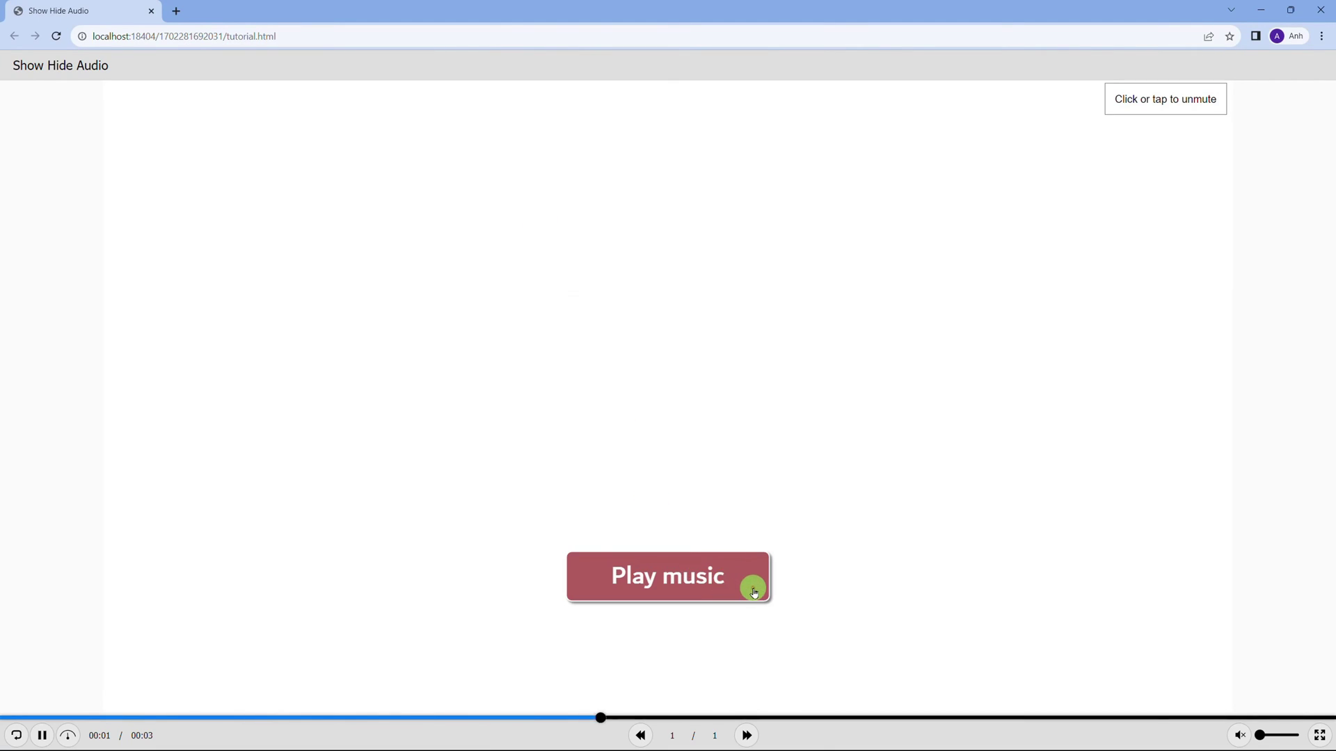
pyautogui.click(752, 587)
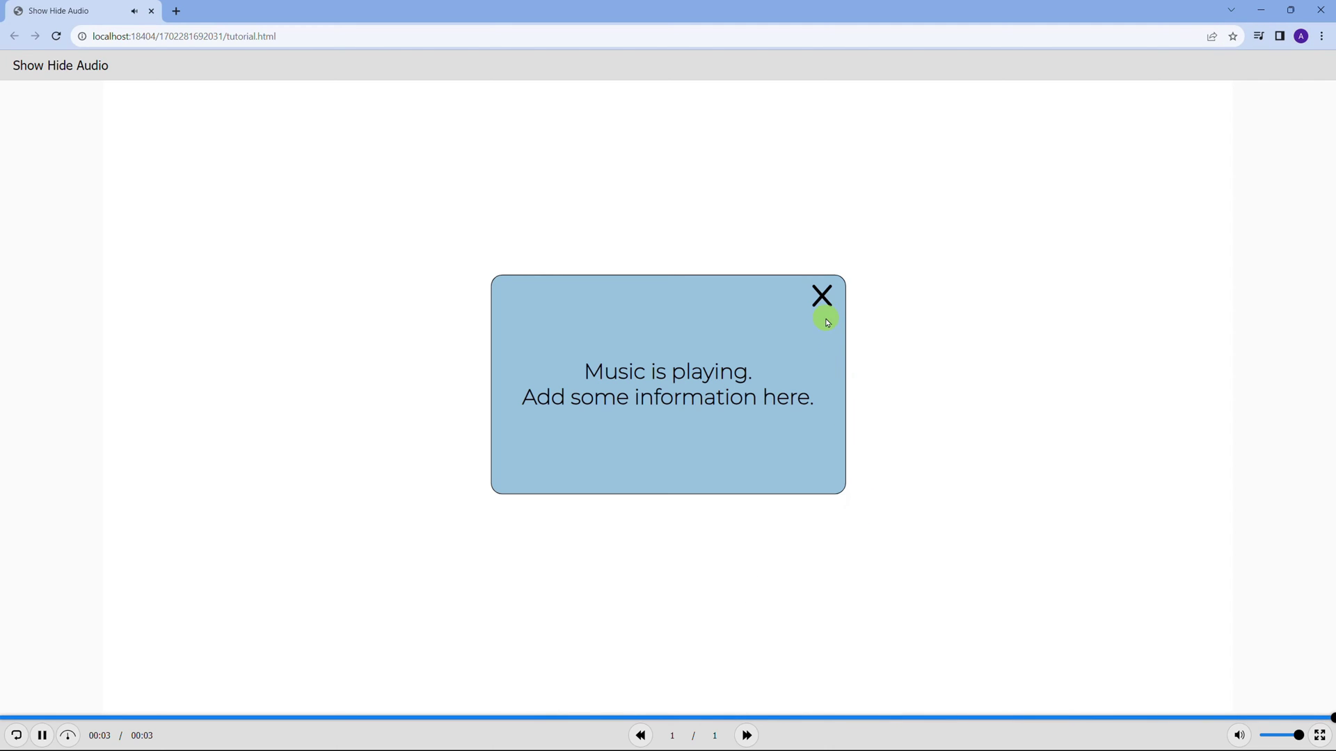
pyautogui.click(822, 297)
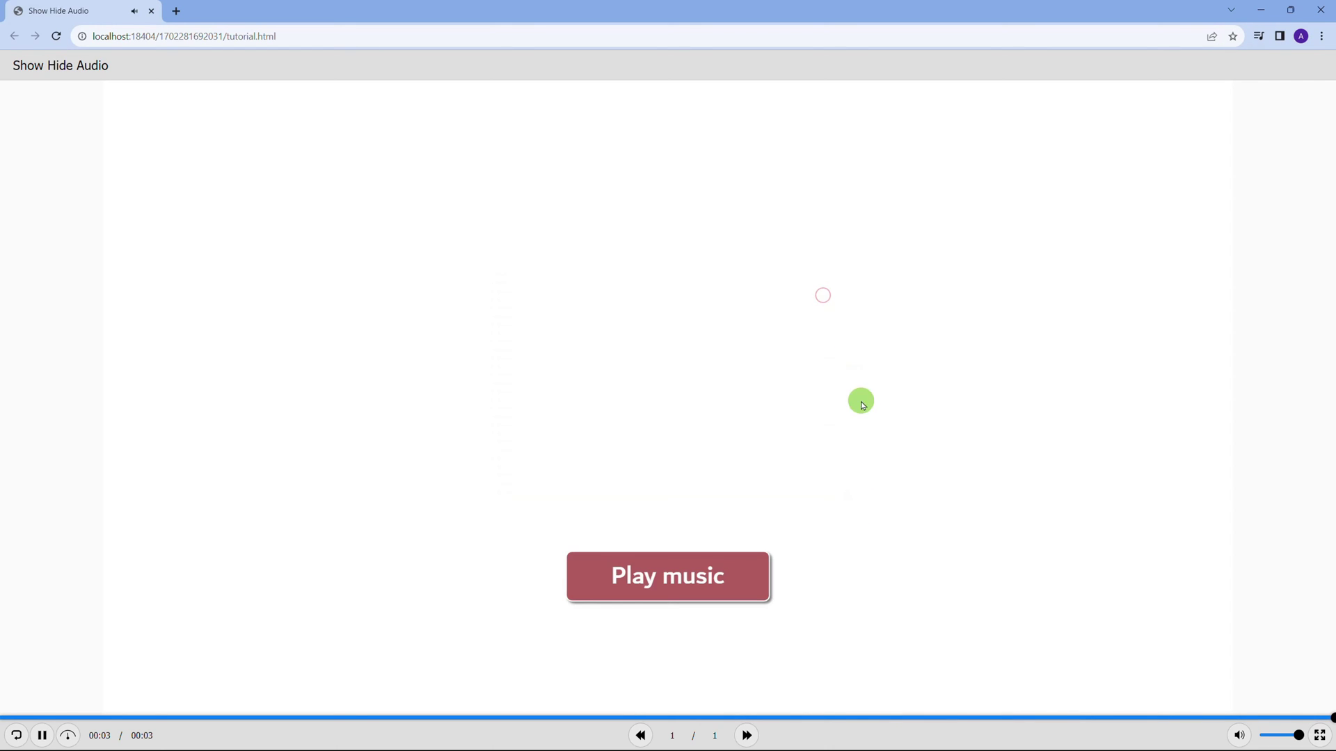
pyautogui.click(761, 585)
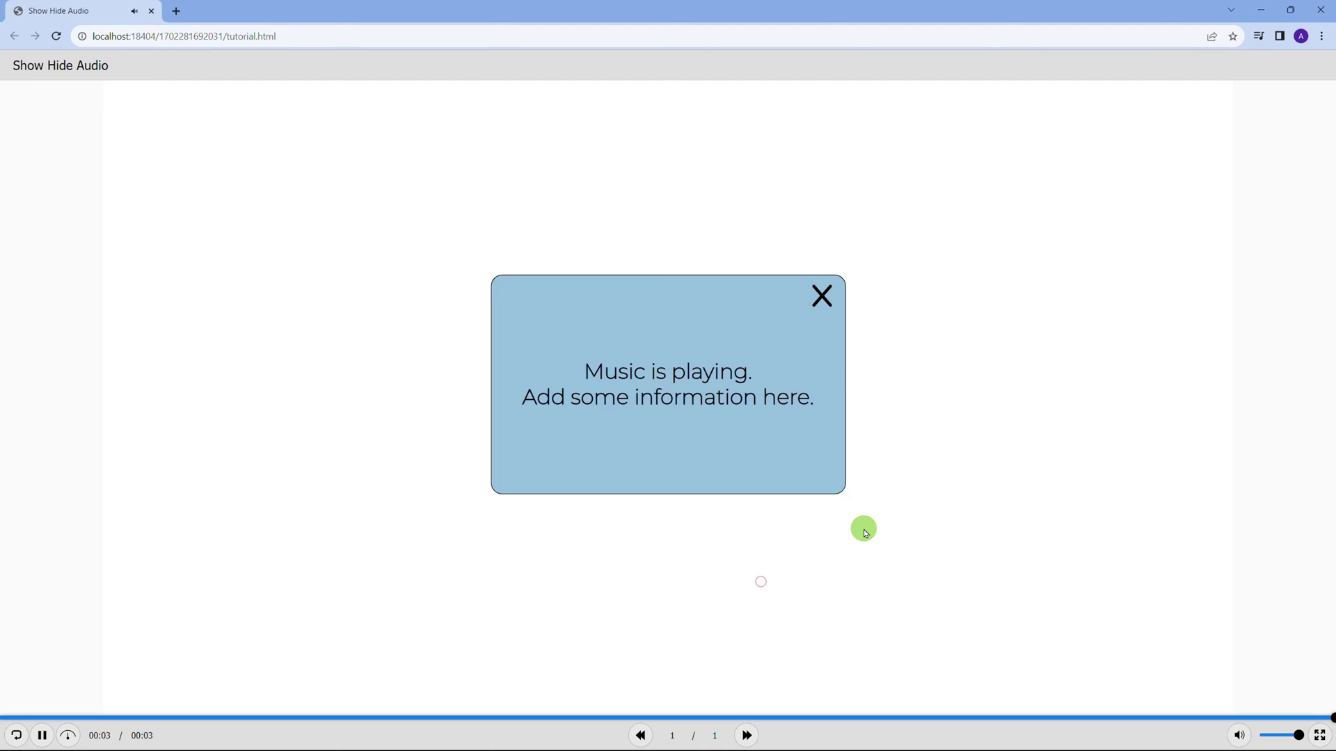
# Step: Add empty On Rollover and On Rollout events to the Play Button
pyautogui.click(822, 298)
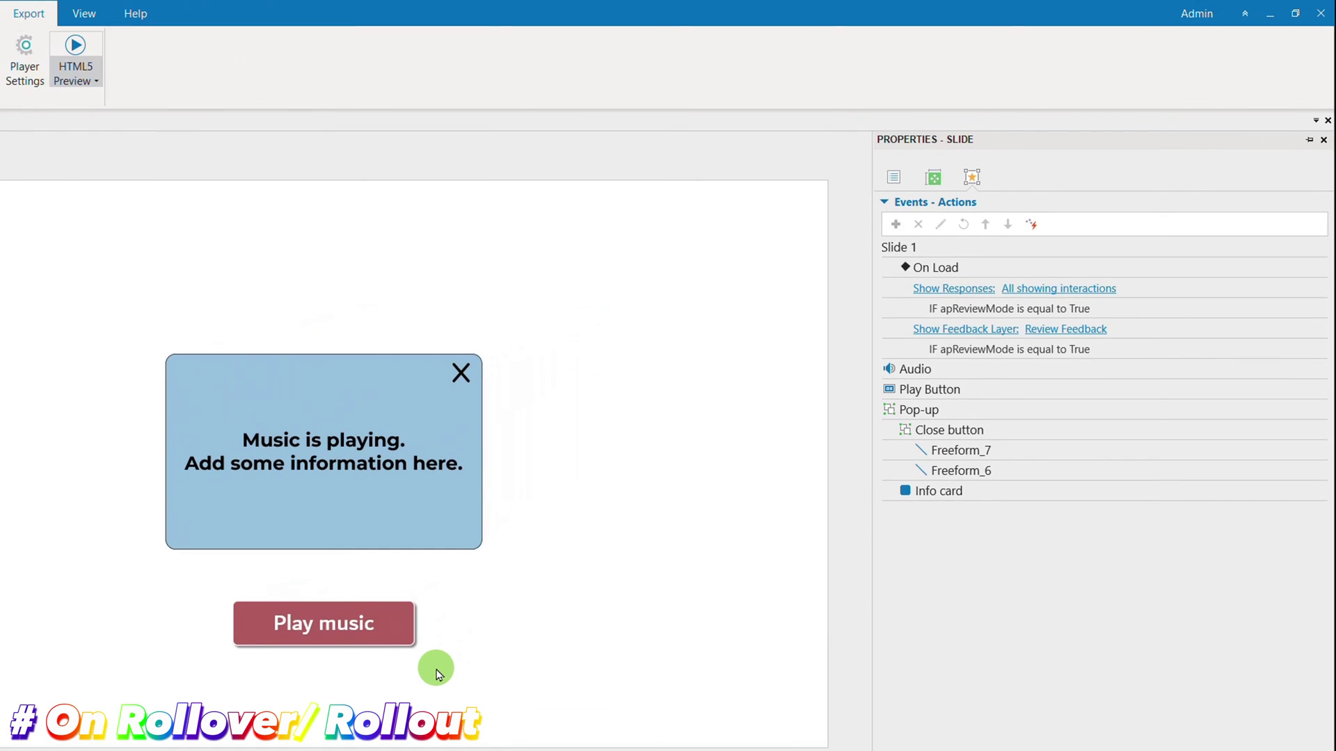
pyautogui.moveTo(1023, 394)
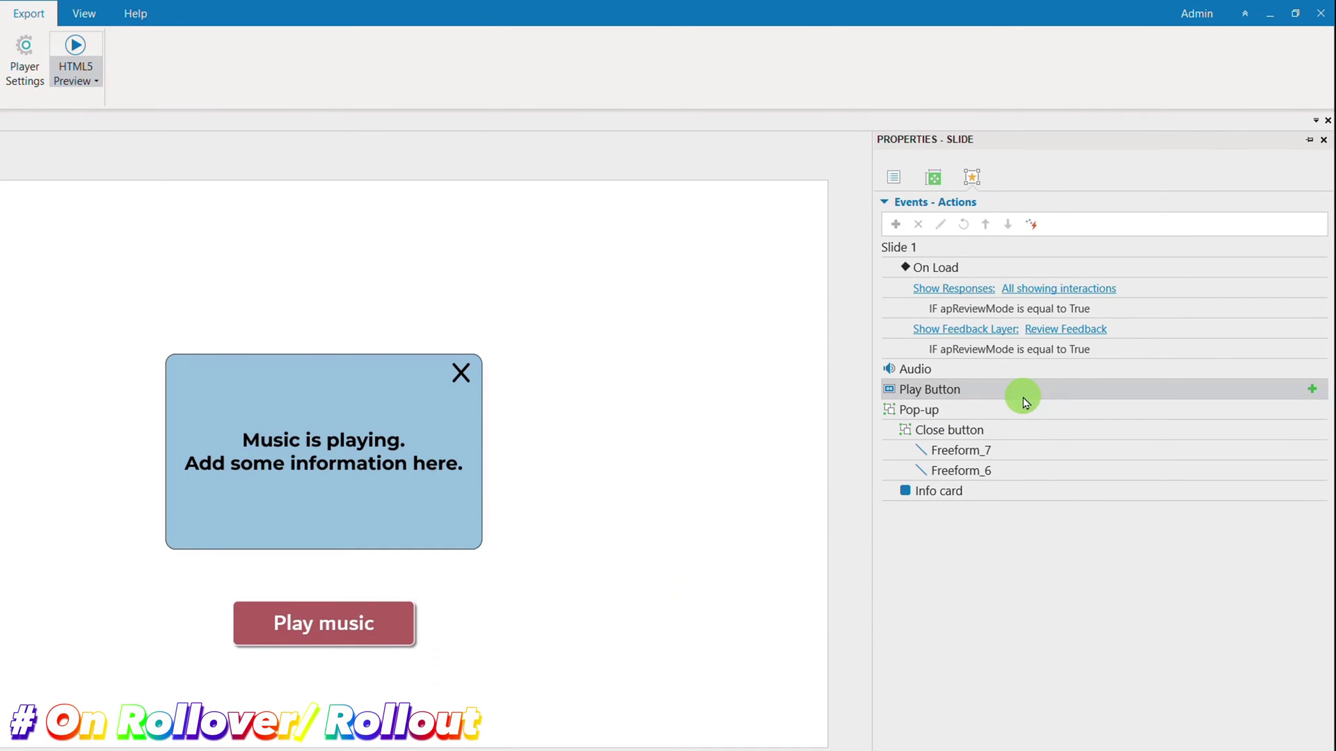
pyautogui.click(1313, 394)
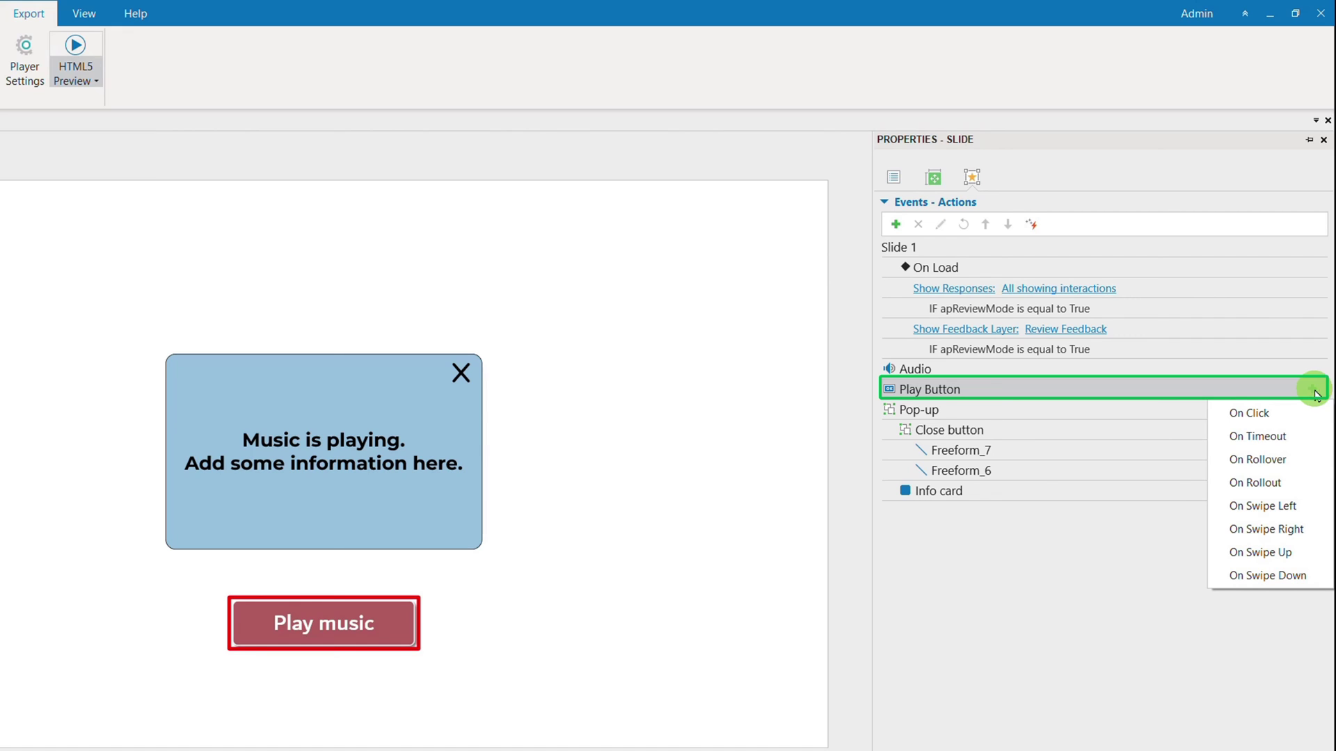
pyautogui.click(1290, 459)
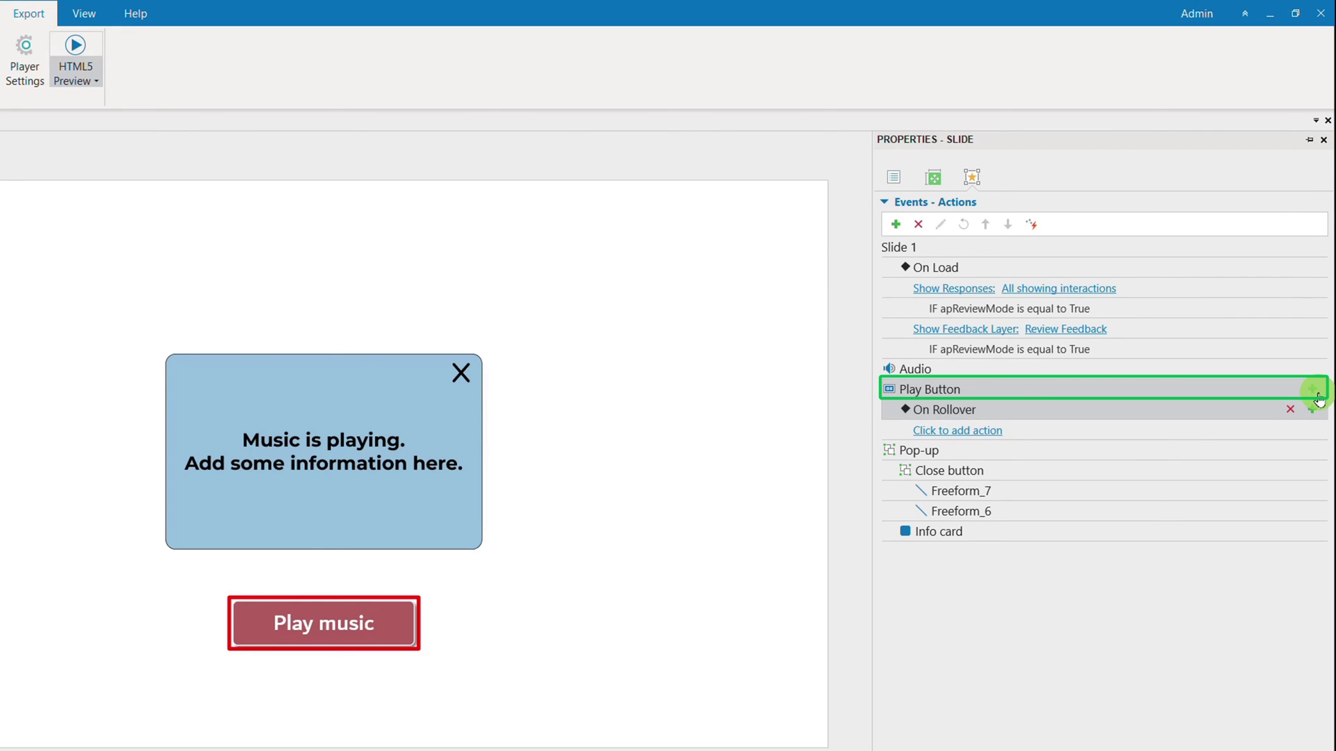
pyautogui.click(1313, 390)
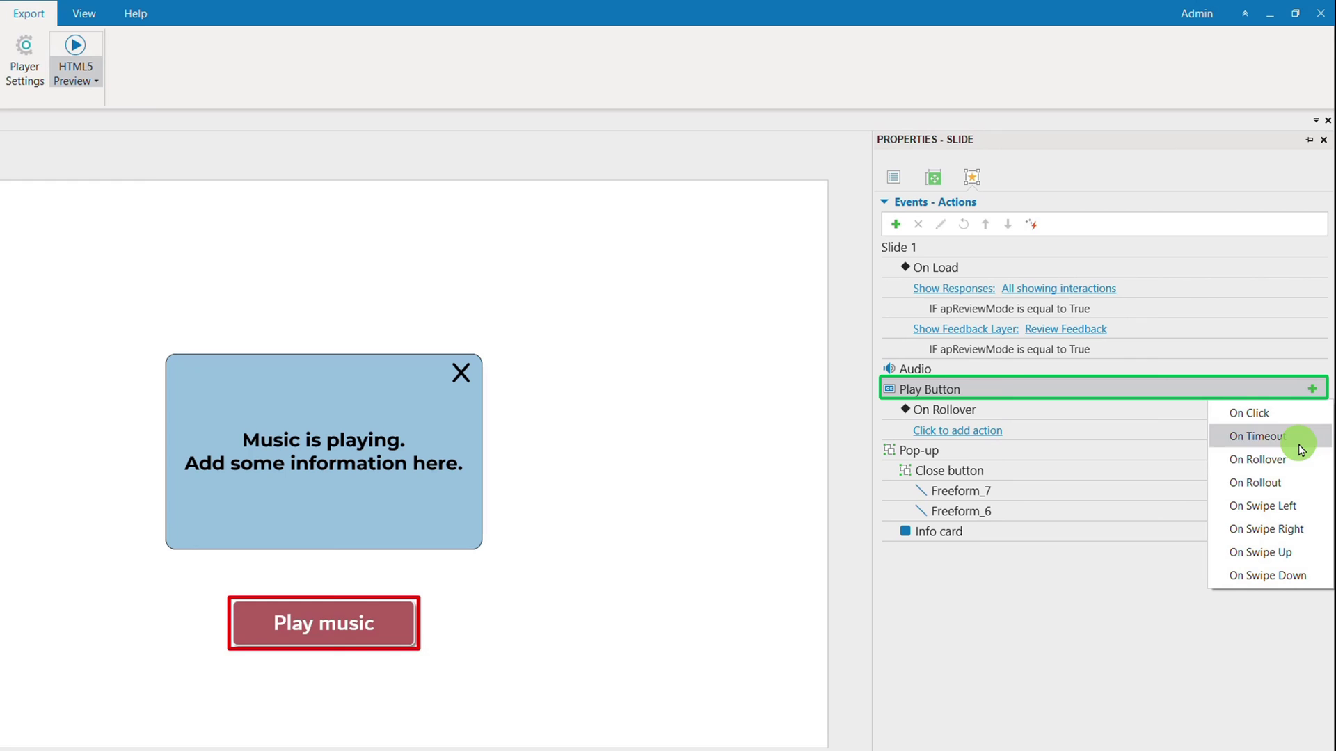
pyautogui.click(1273, 483)
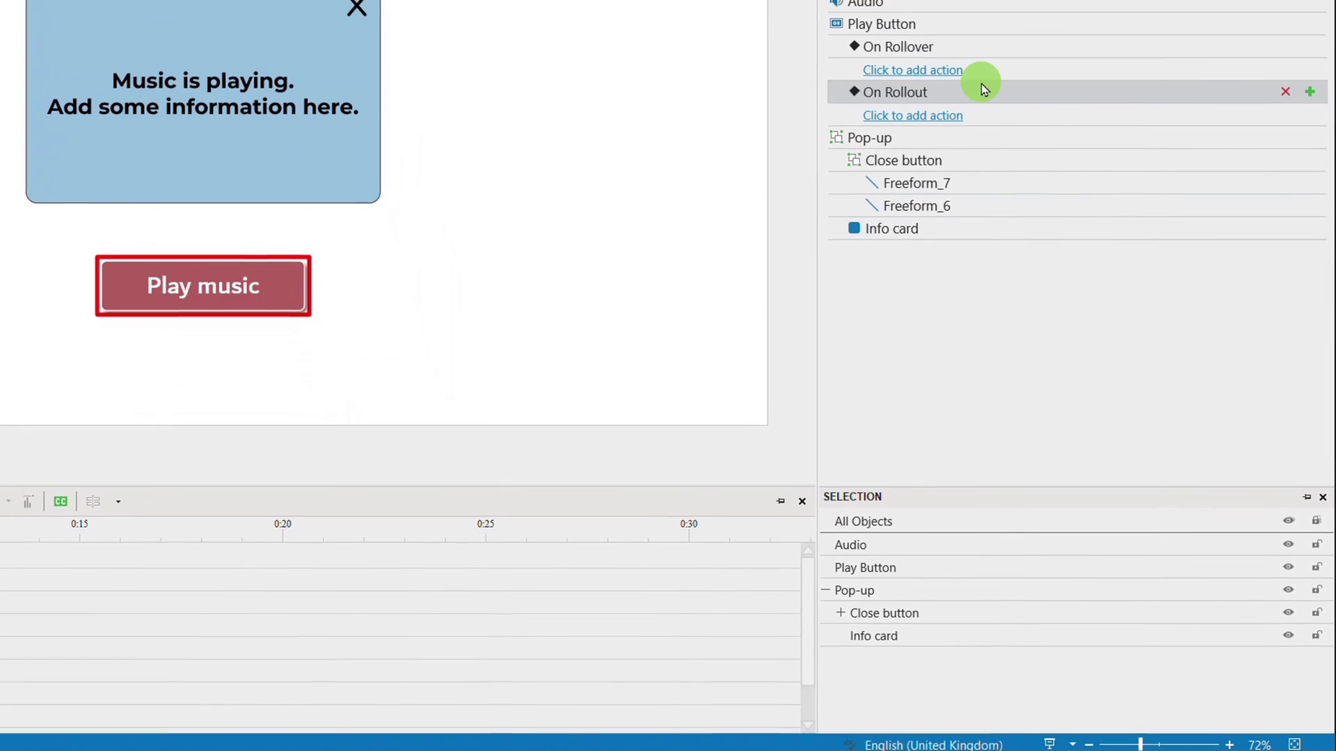
# Step: Make On Rollover show the Pop-up non-blocking, and add a second show action
pyautogui.click(981, 320)
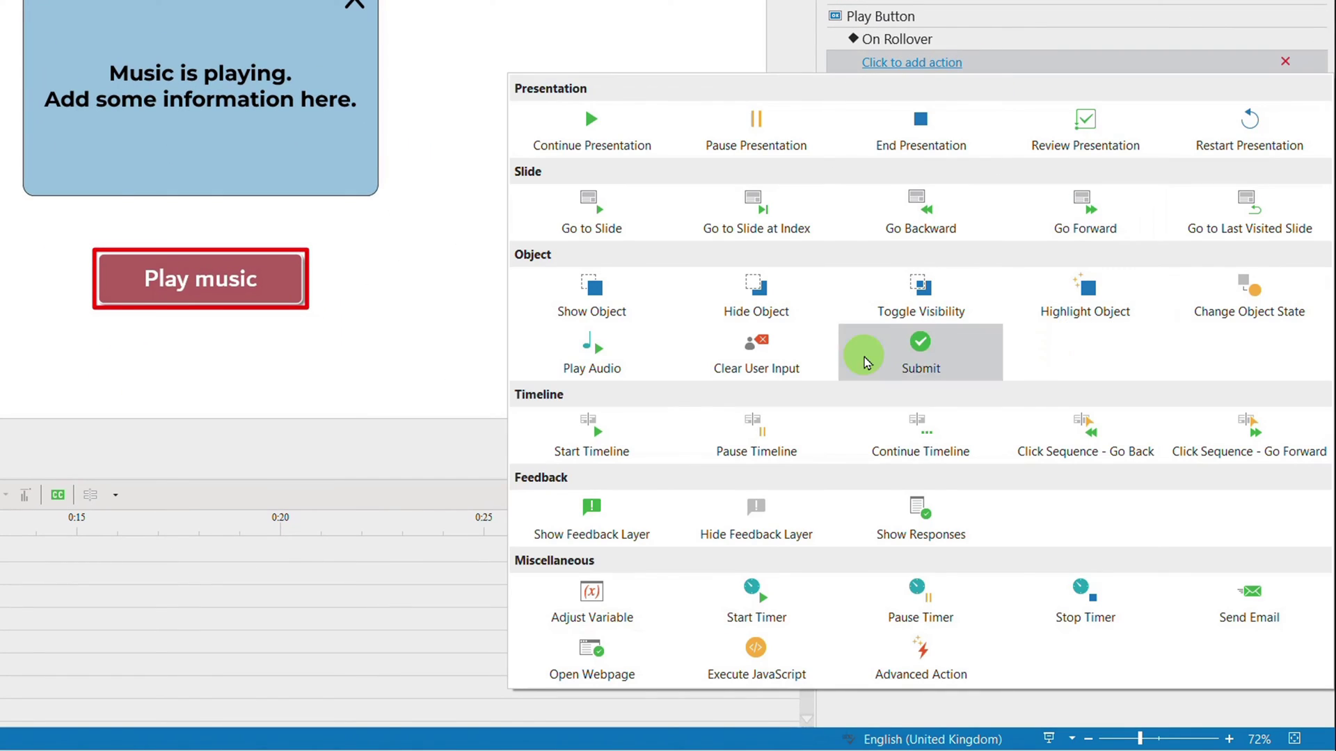
pyautogui.click(618, 301)
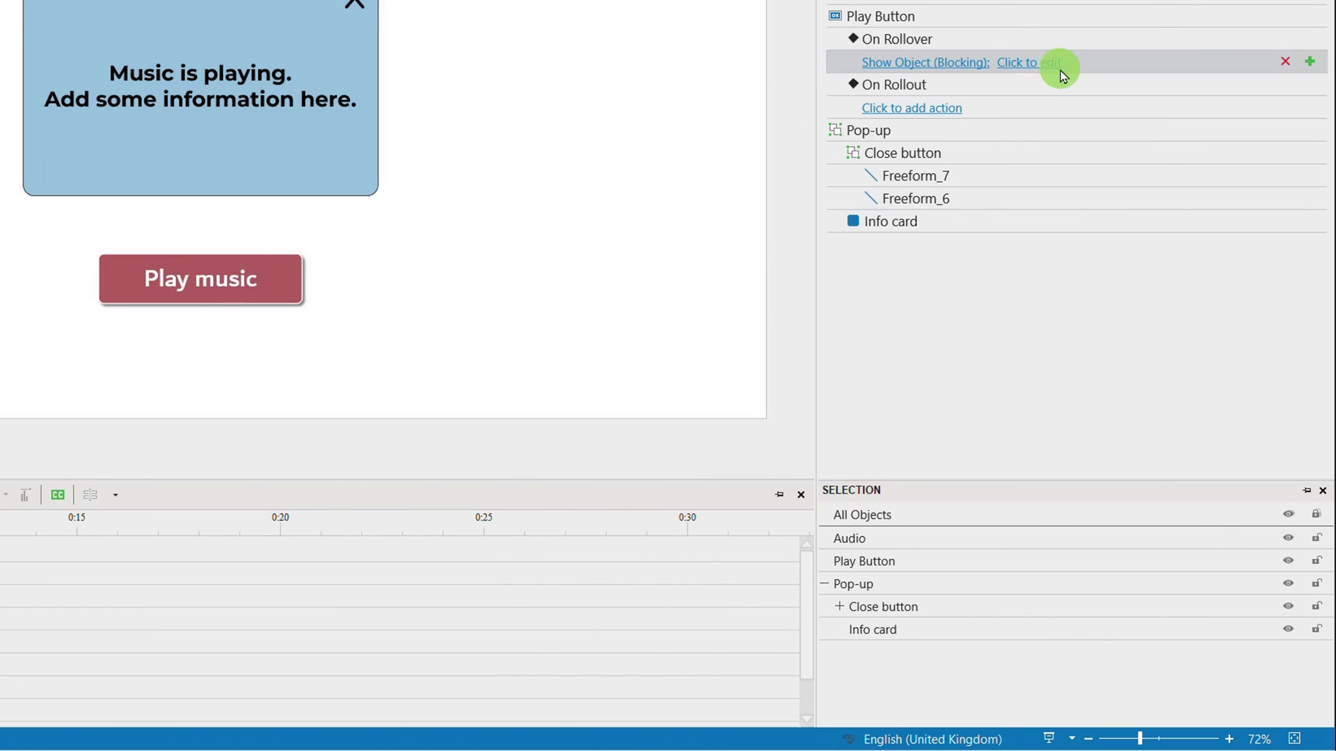
pyautogui.click(1044, 63)
pyautogui.click(1016, 441)
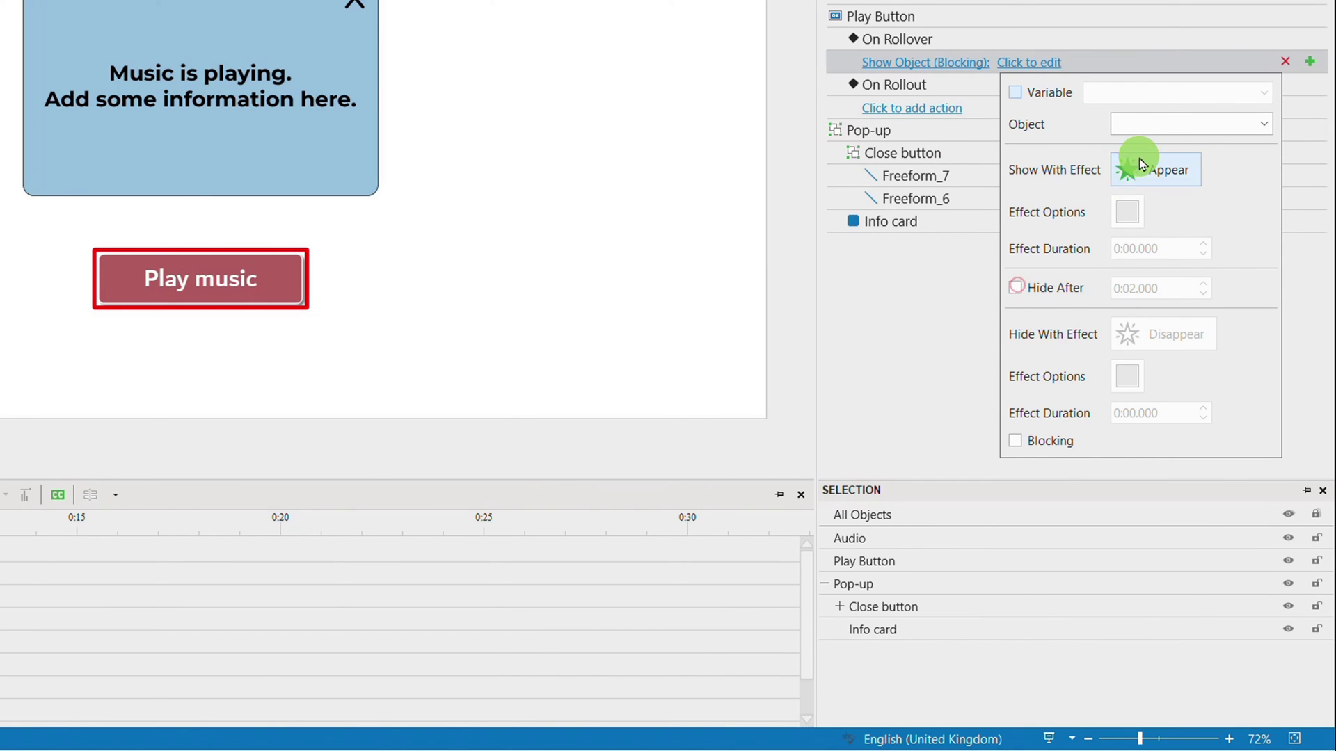
pyautogui.click(1156, 122)
pyautogui.click(1174, 197)
pyautogui.click(895, 369)
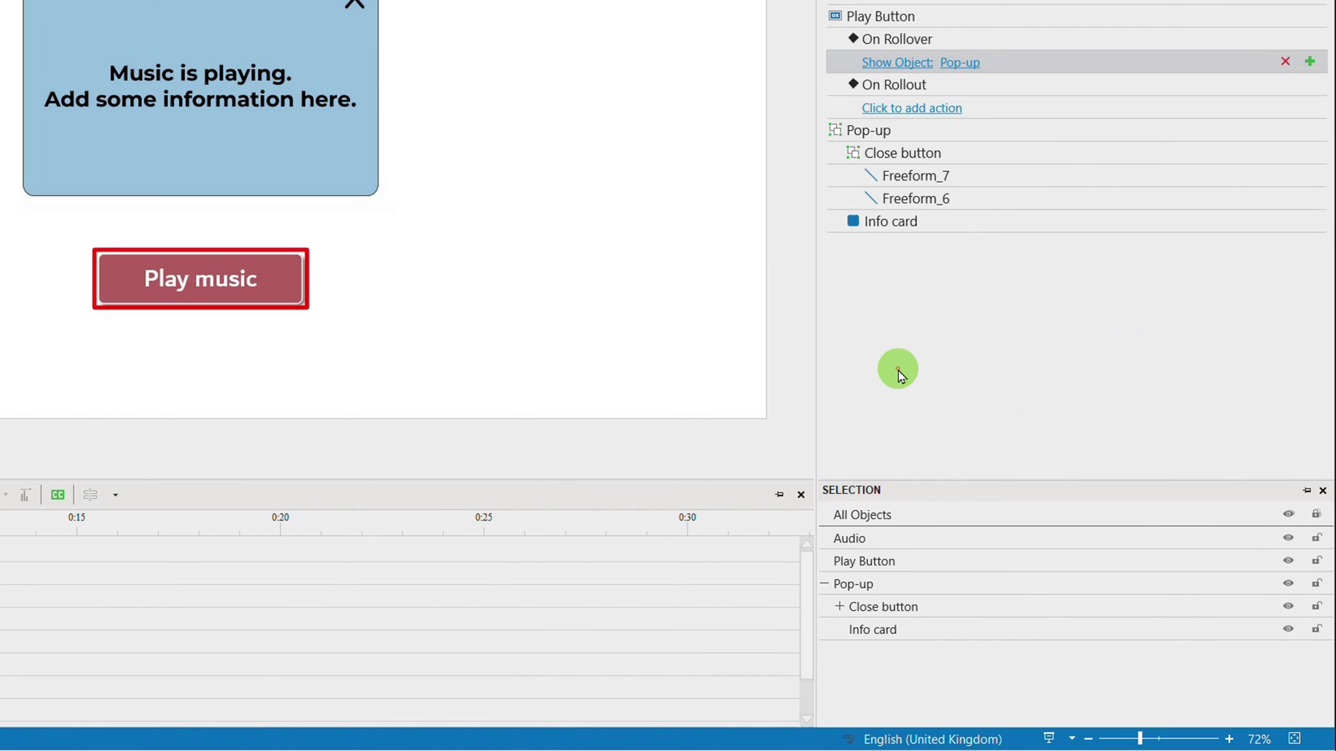
pyautogui.click(1309, 62)
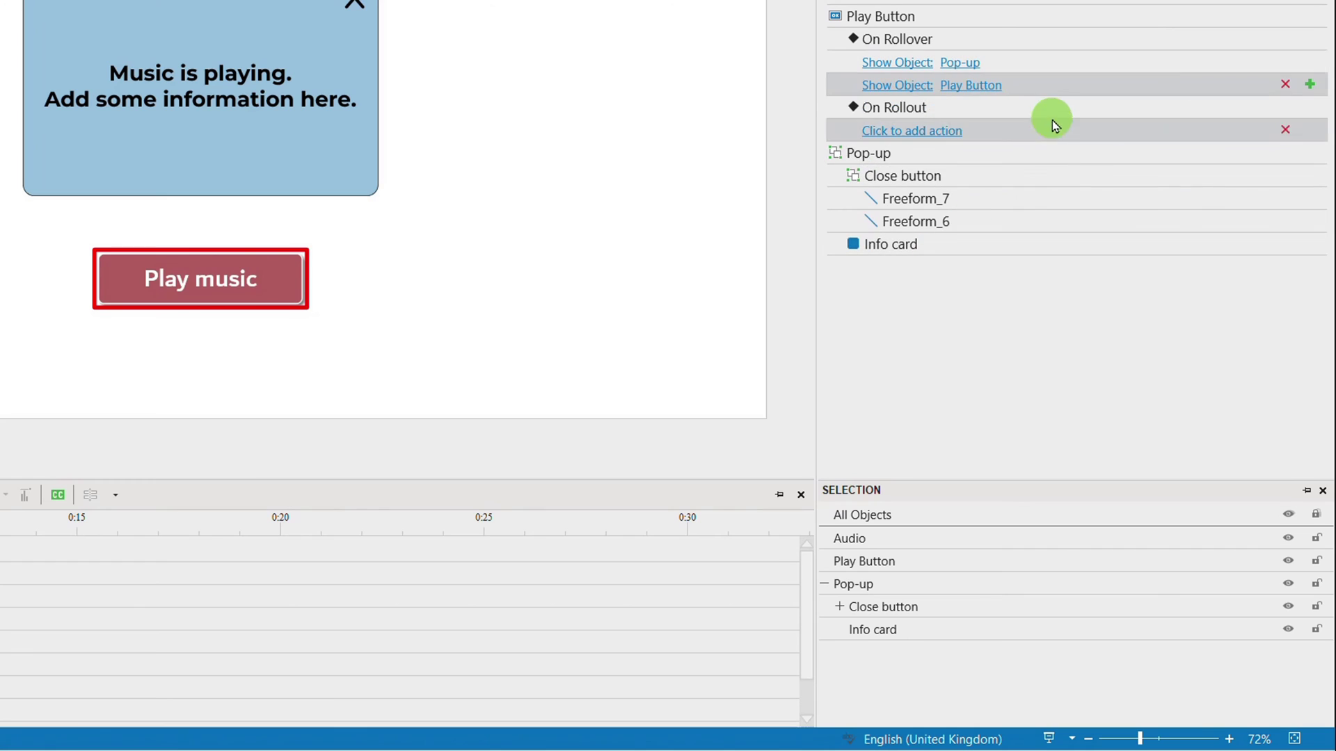
# Step: Make On Rollout hide the Pop-up with Blocking unchecked
pyautogui.click(954, 130)
pyautogui.click(215, 354)
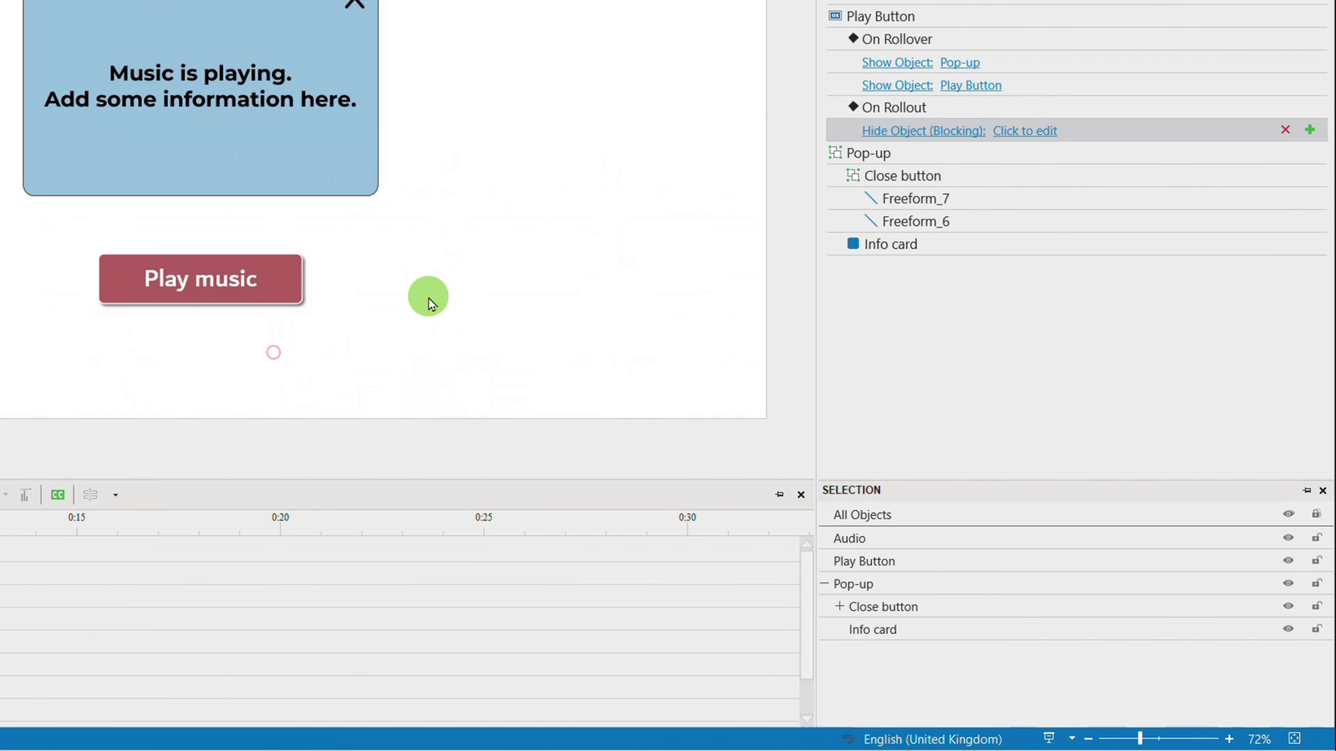
pyautogui.click(1013, 130)
pyautogui.click(1010, 345)
pyautogui.click(1138, 191)
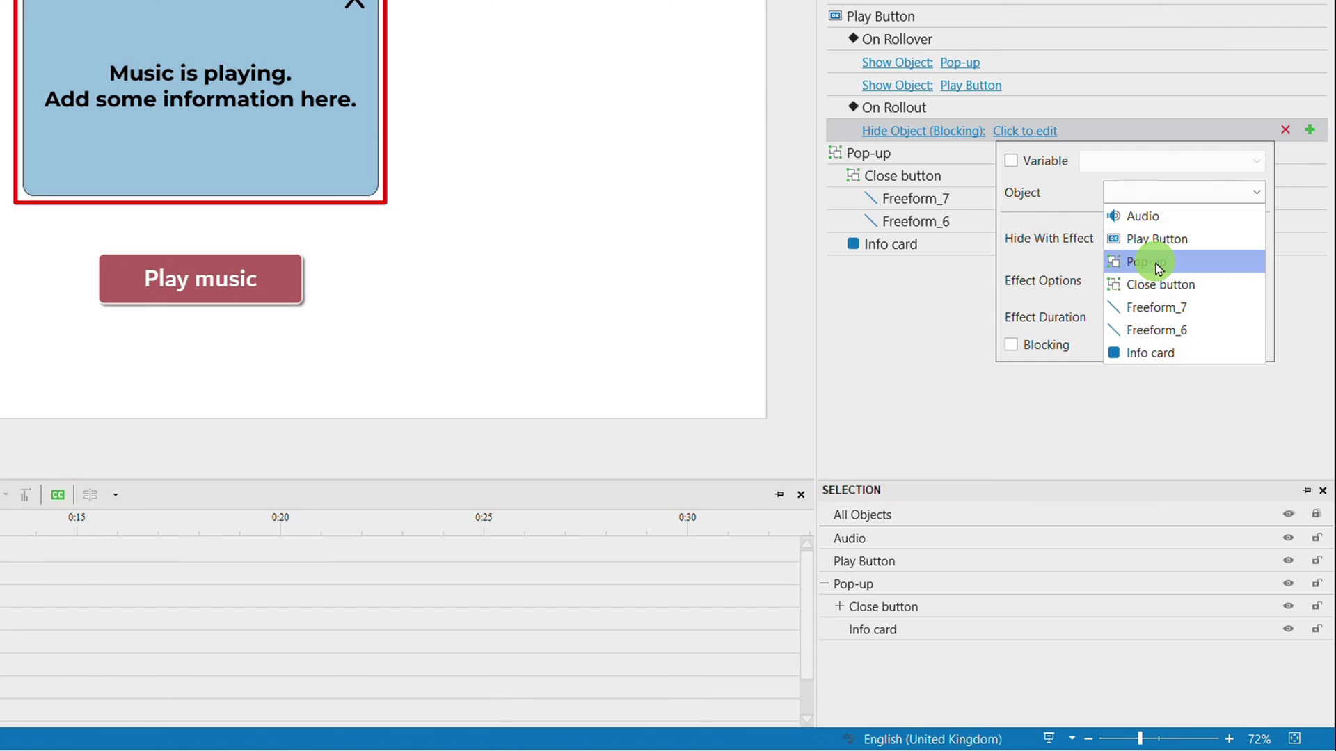
pyautogui.click(1141, 259)
# Step: Also hide the Audio on rollout, and set the second rollover show action to Audio
pyautogui.click(1023, 373)
pyautogui.click(1309, 131)
pyautogui.click(1088, 218)
pyautogui.click(1102, 236)
pyautogui.click(913, 365)
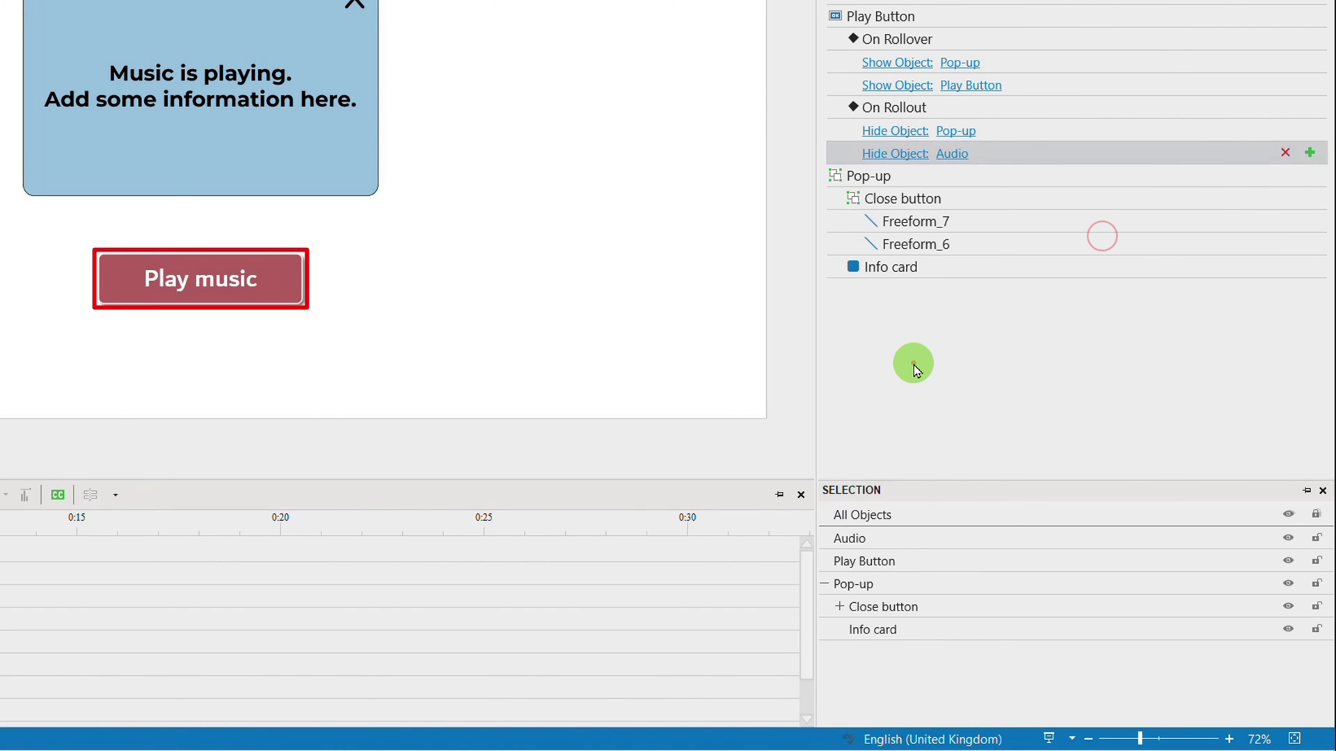
pyautogui.click(971, 85)
pyautogui.click(1106, 141)
pyautogui.click(1119, 167)
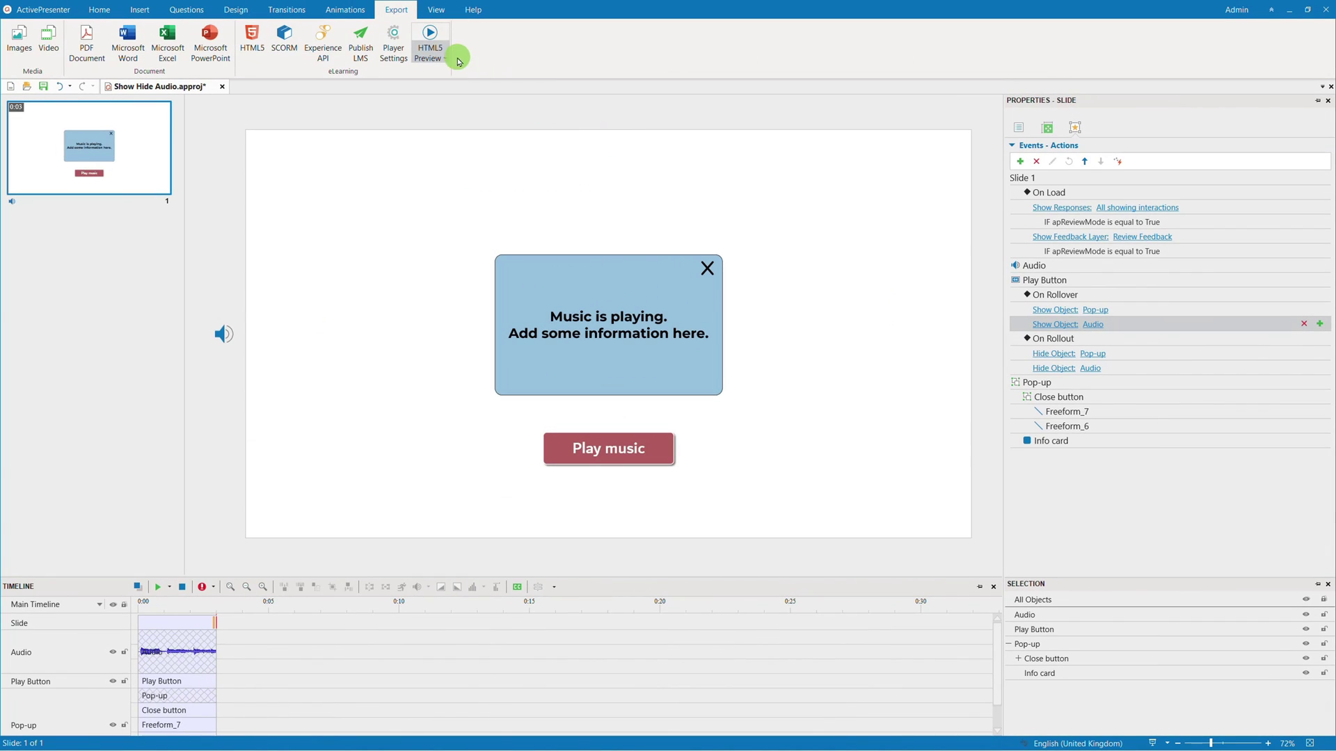
# Step: Preview in HTML5, unmute, and check the pop-up appears on Play music rollover
pyautogui.click(456, 59)
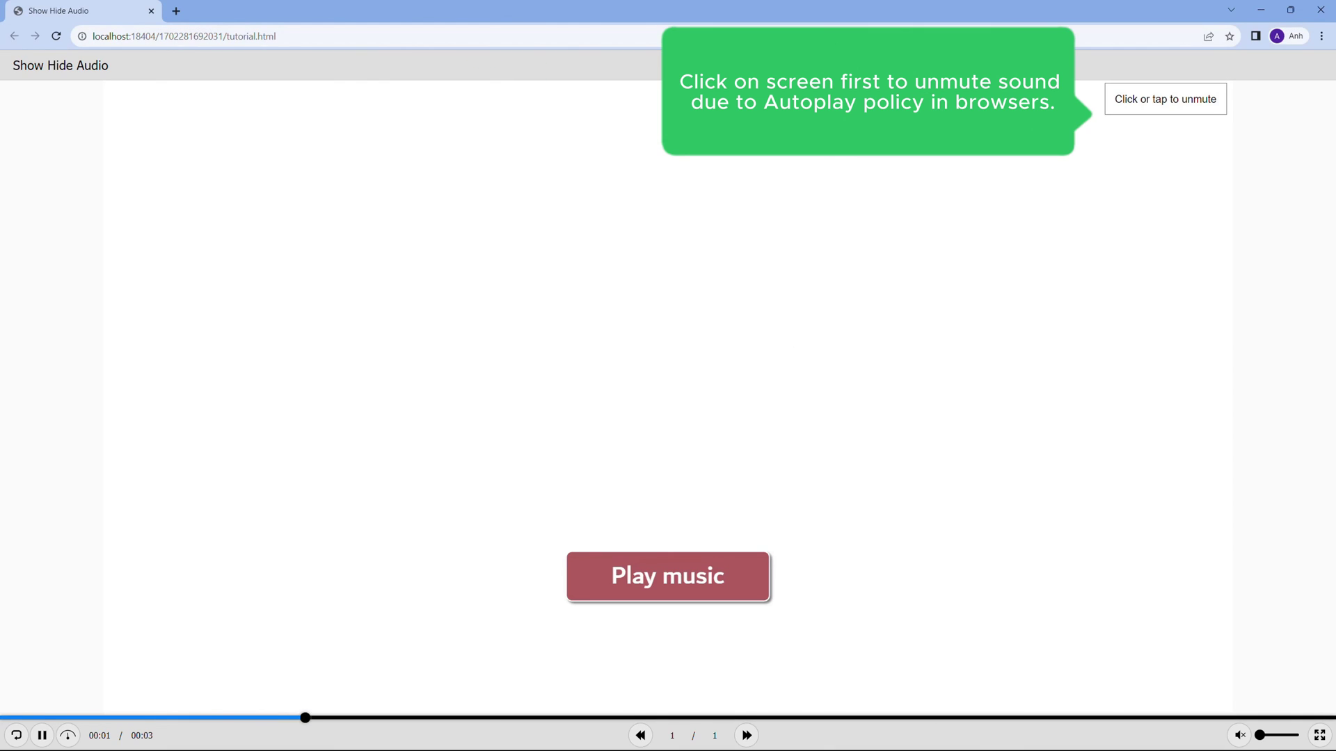
pyautogui.click(1122, 105)
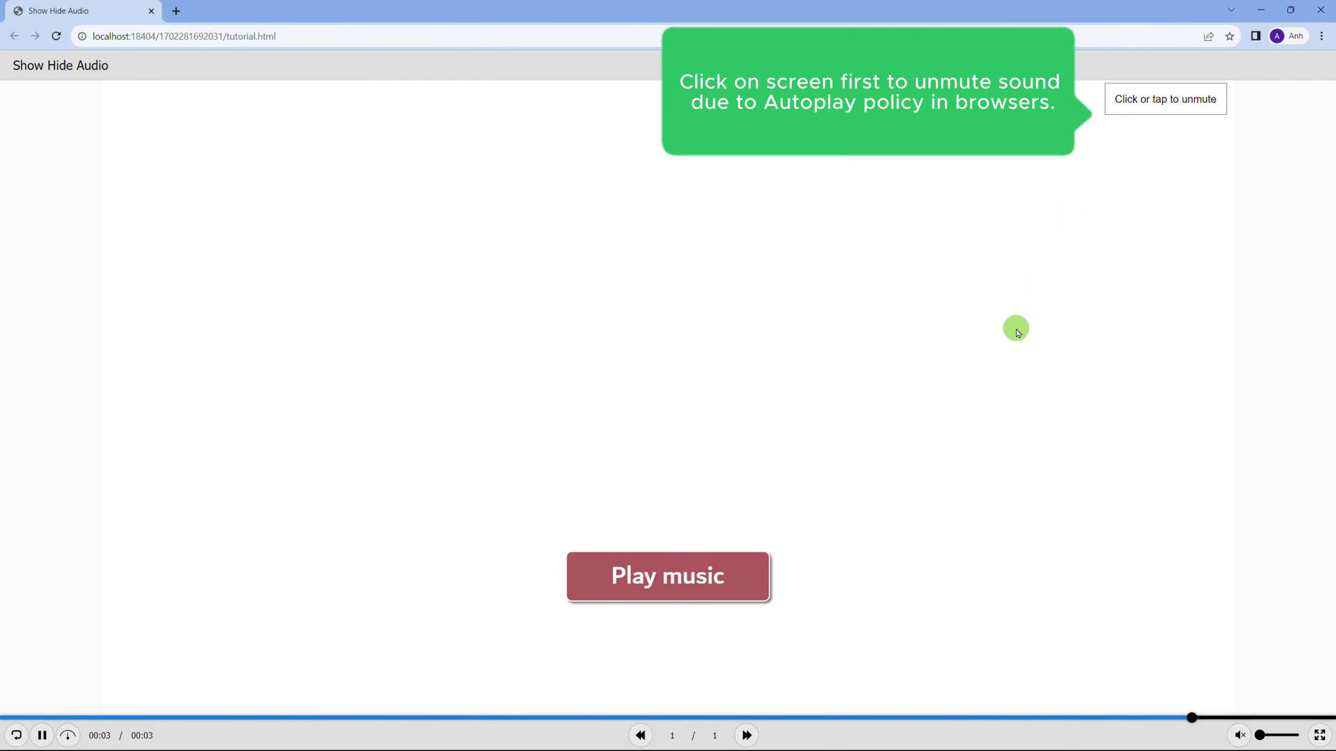
pyautogui.click(755, 580)
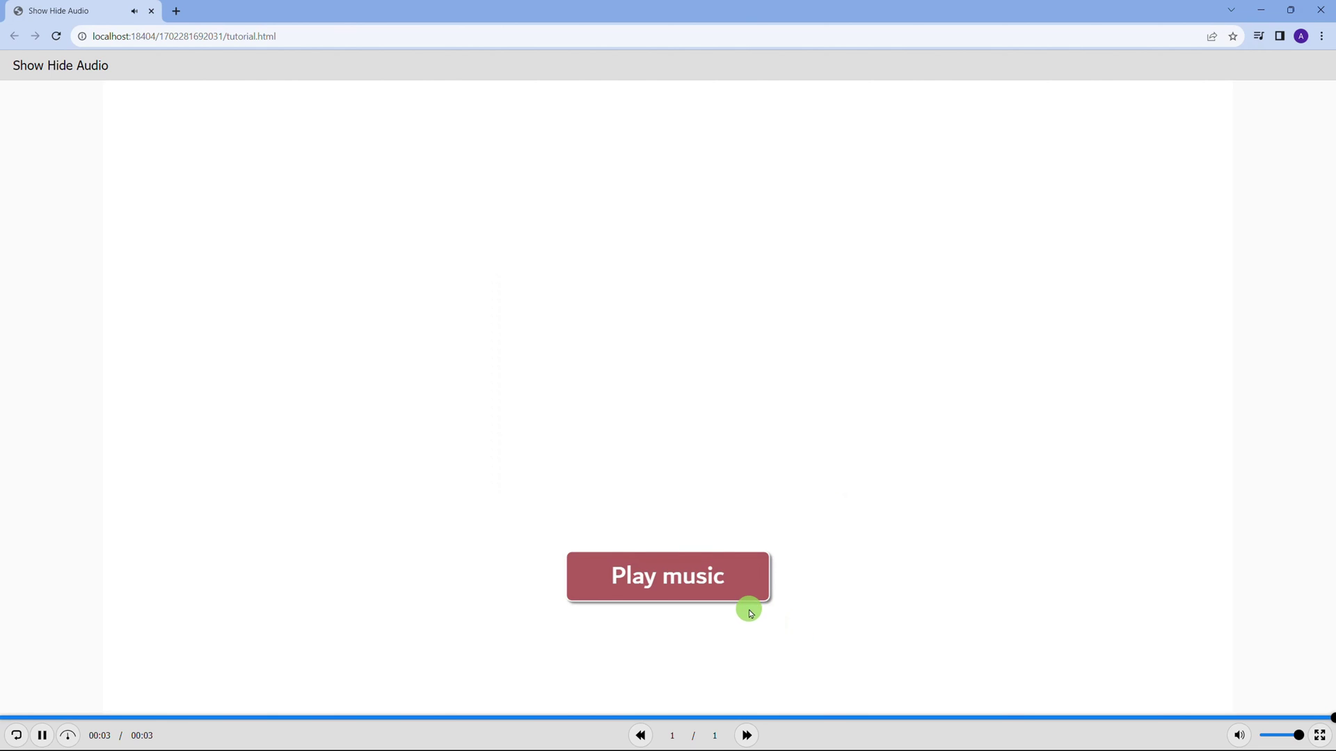
pyautogui.click(729, 586)
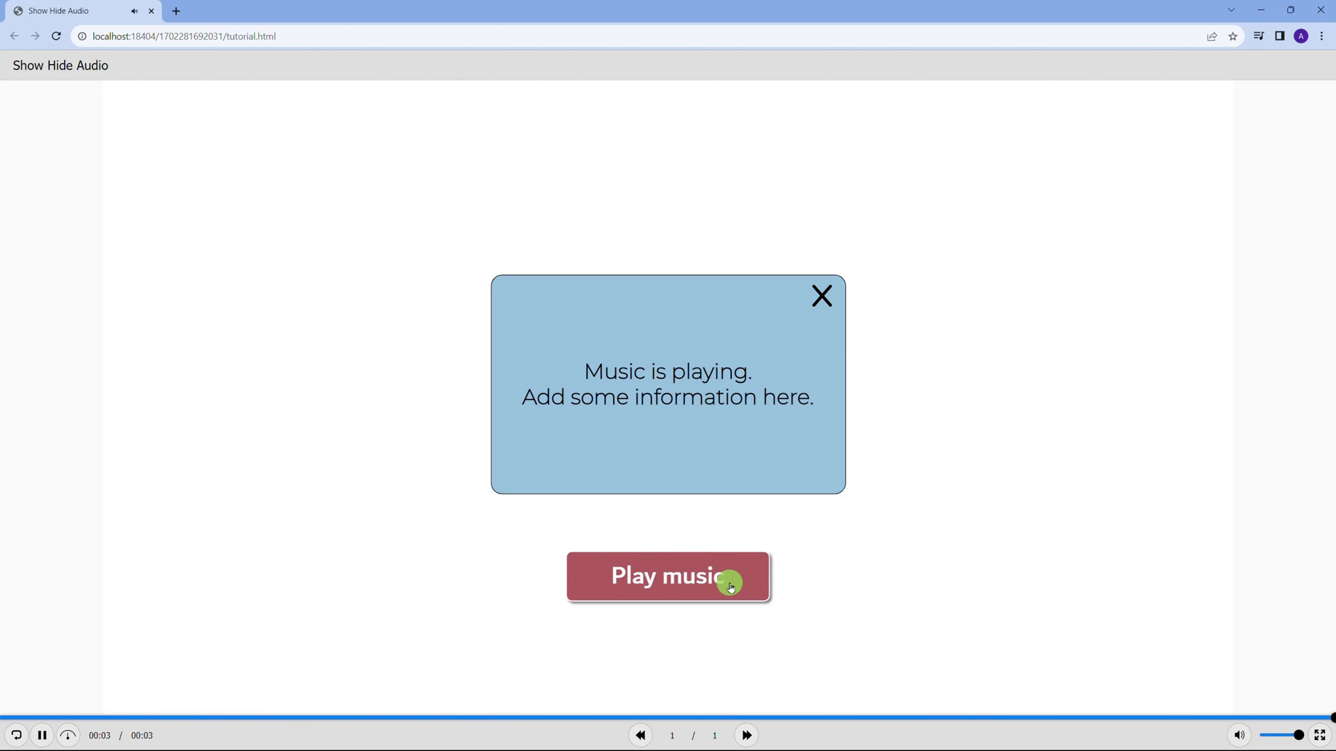